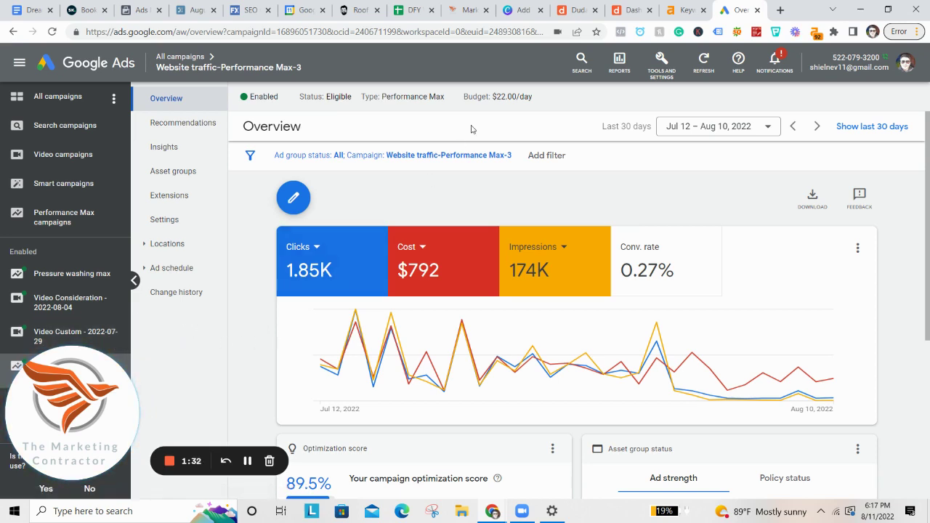
- Open the Audience manager from the account's shared library
mouse_move(469, 361)
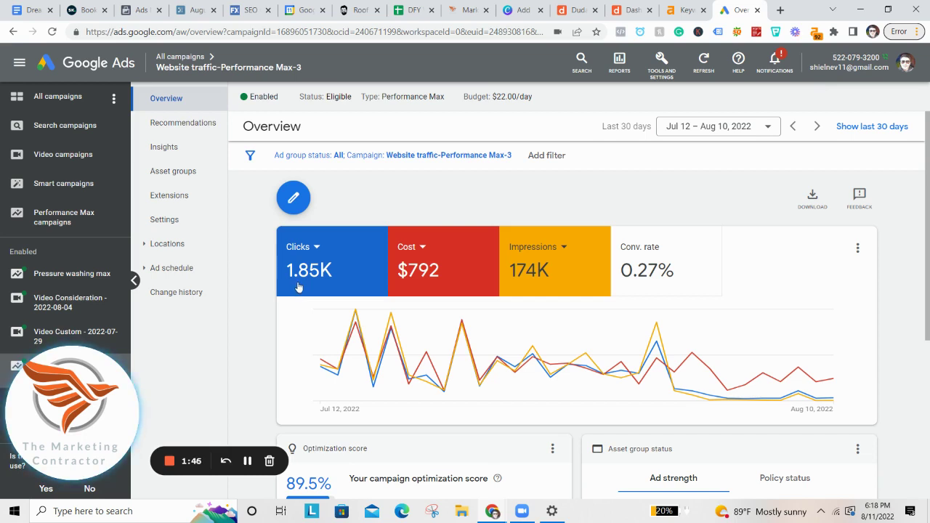
click(661, 63)
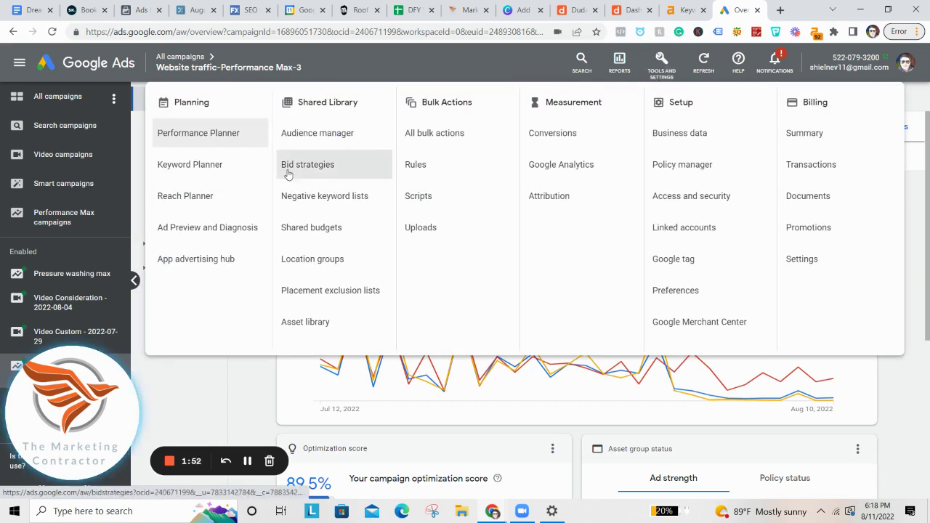
click(298, 134)
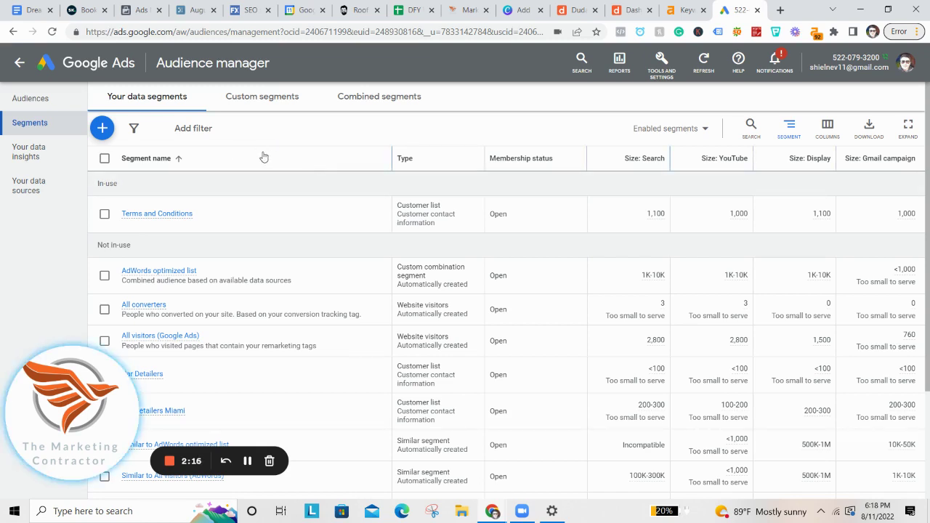
- Examine the source types offered for a new data segment and the list of existing data segments
click(102, 127)
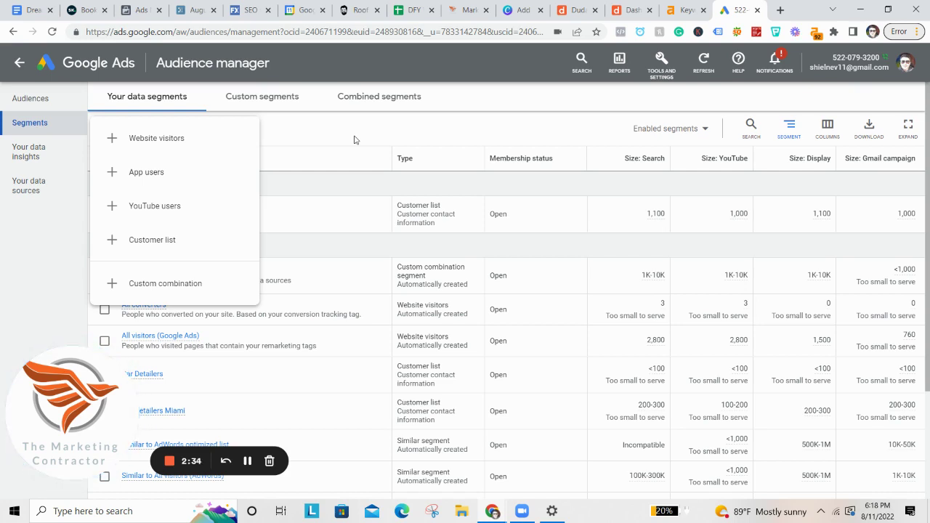
click(353, 139)
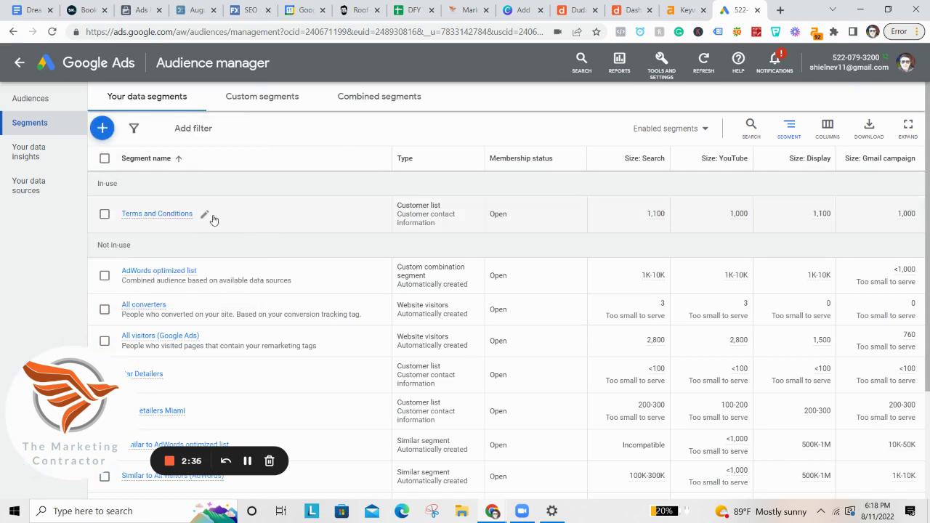
scroll(233, 216, down, 2)
scroll(320, 246, up, 3)
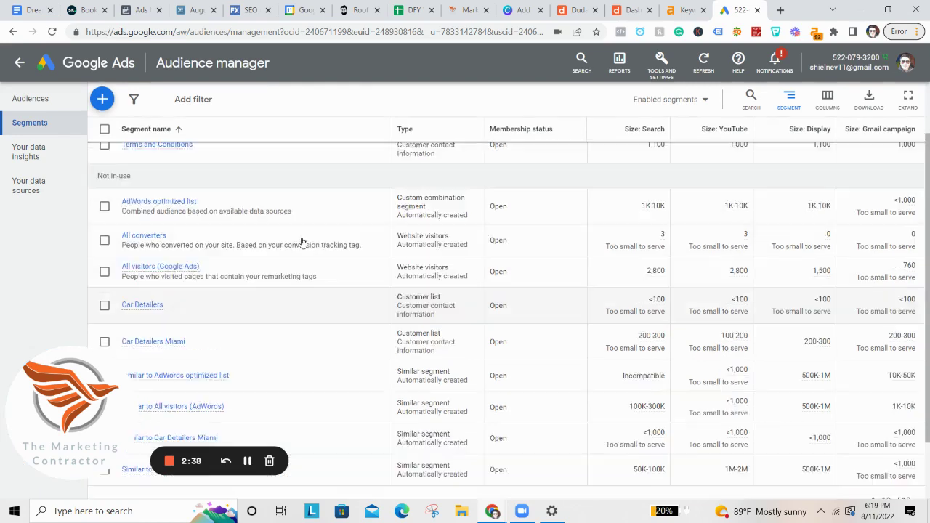
- Among the custom segments, examine the search terms and term ideas of Power Washing Search, leaving it without saving
click(233, 102)
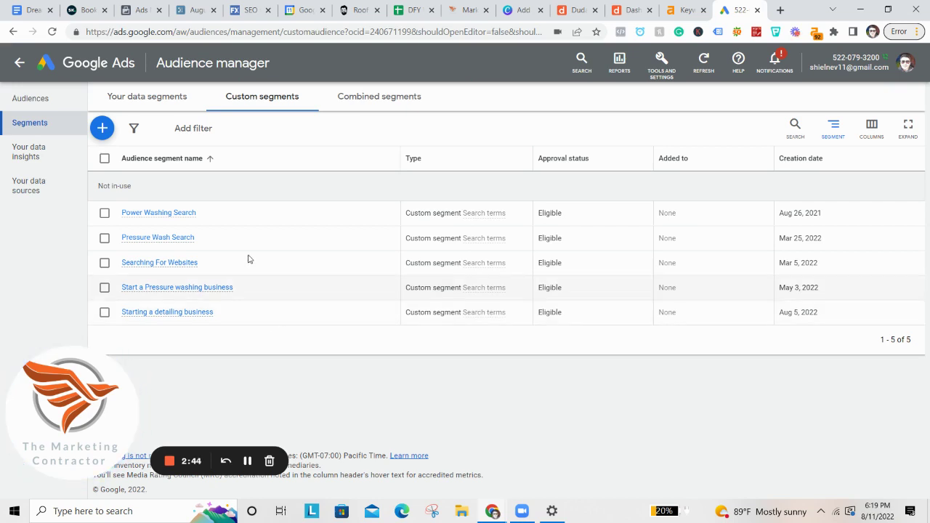
click(181, 213)
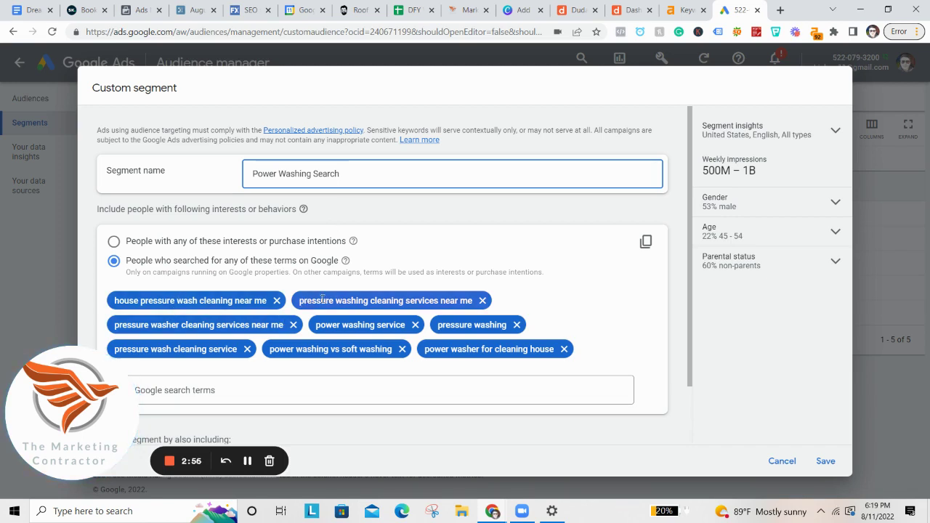
scroll(322, 299, down, 1)
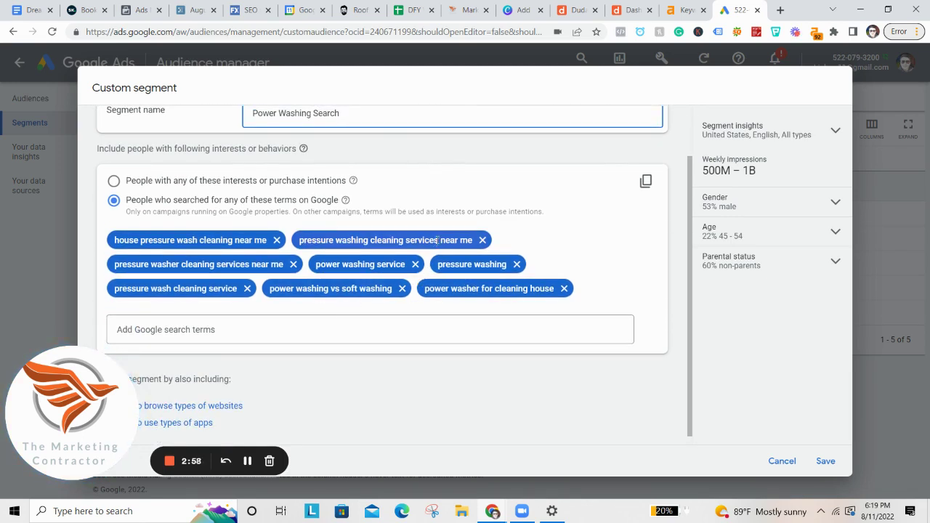
click(396, 328)
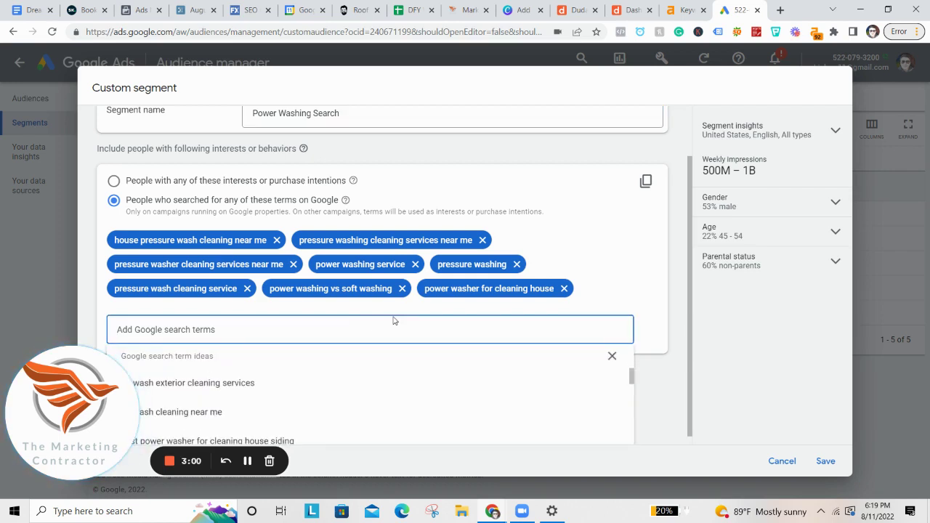
scroll(291, 301, down, 1)
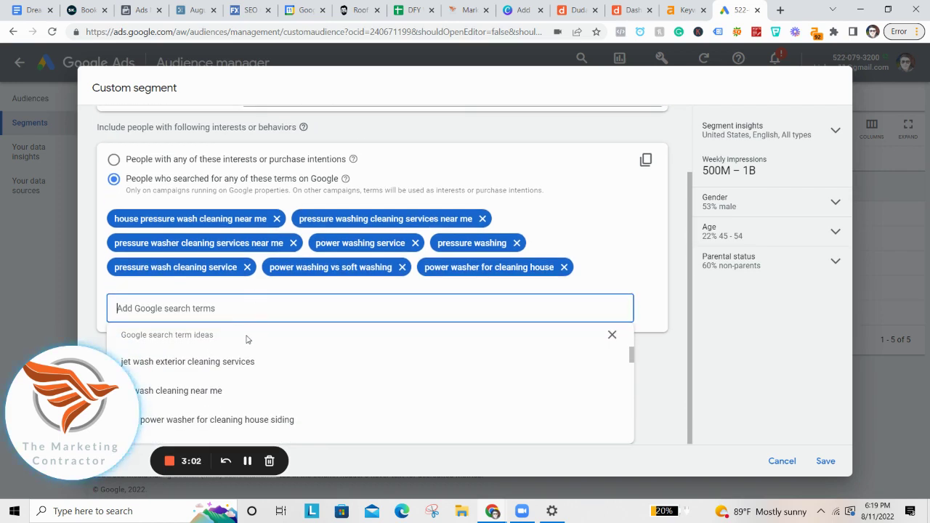
scroll(251, 365, down, 2)
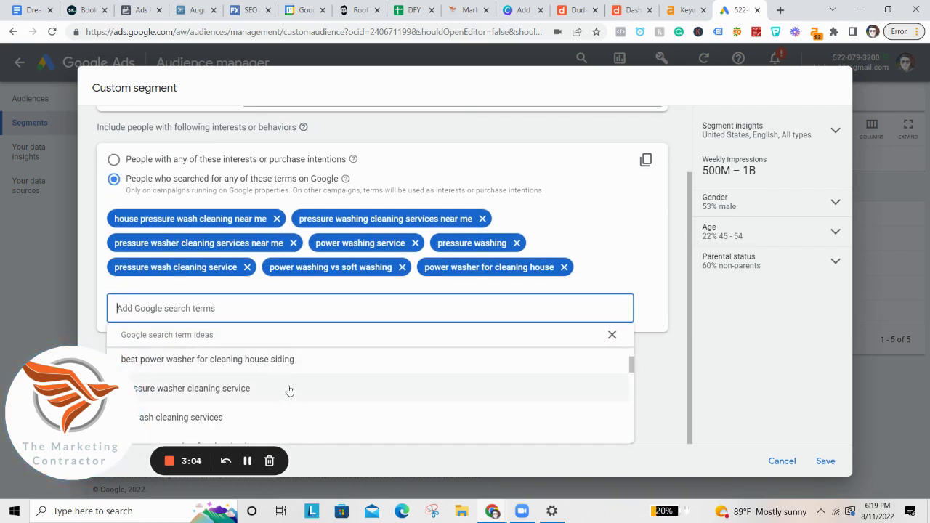
scroll(295, 393, up, 4)
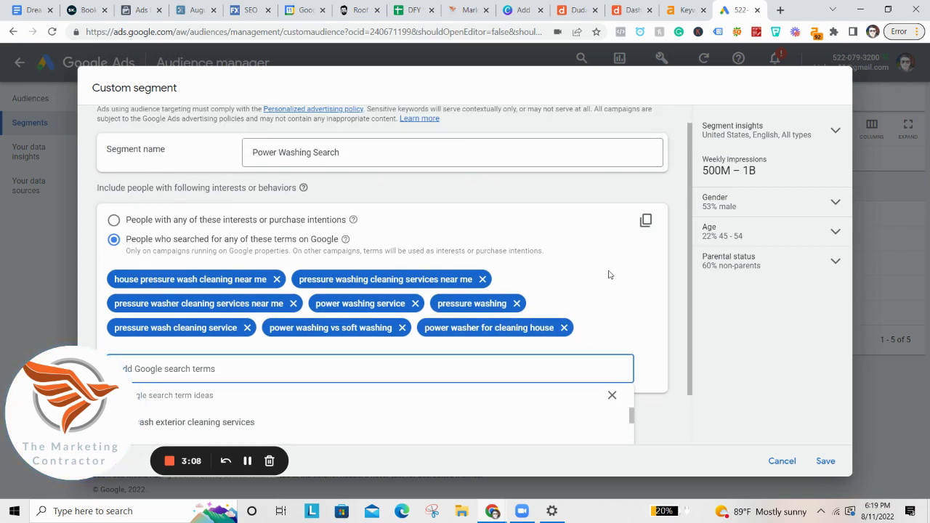
click(782, 461)
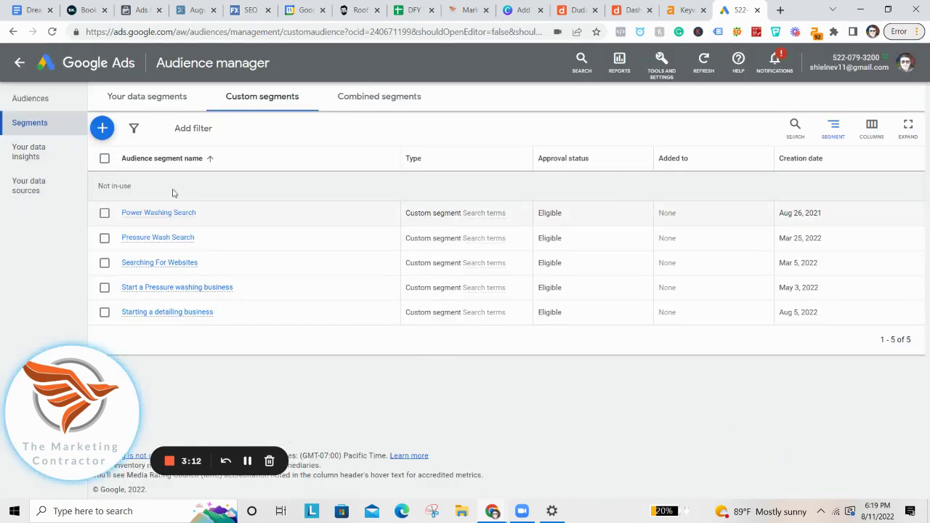
- Start a new custom segment and name it "Interested In Pressure Washing"
click(102, 128)
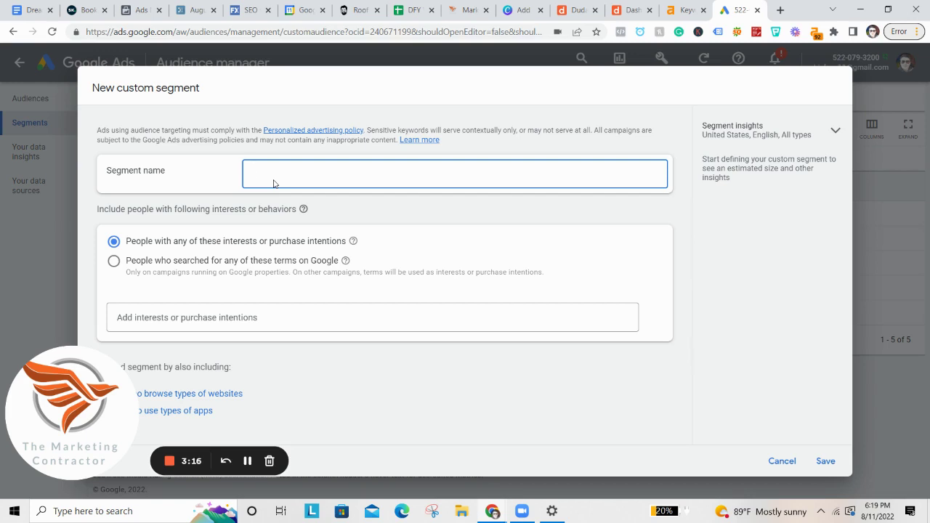
text(Intereste)
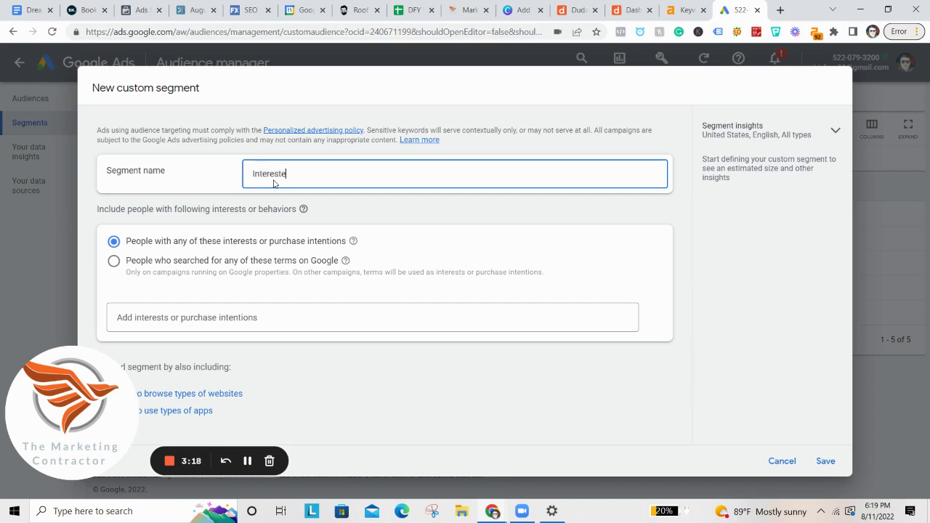
text(d IN)
key(BackSpace)
key(BackSpace)
text(n )
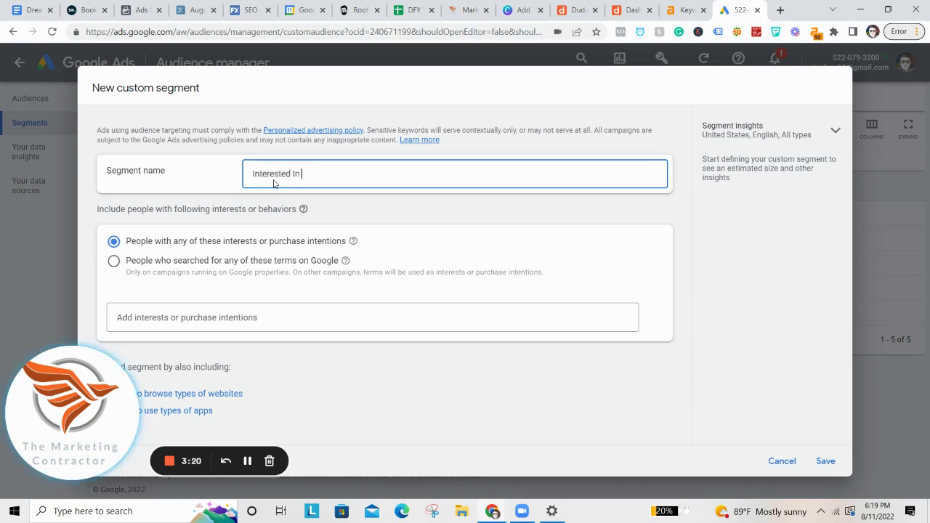
text(Pressure Washing)
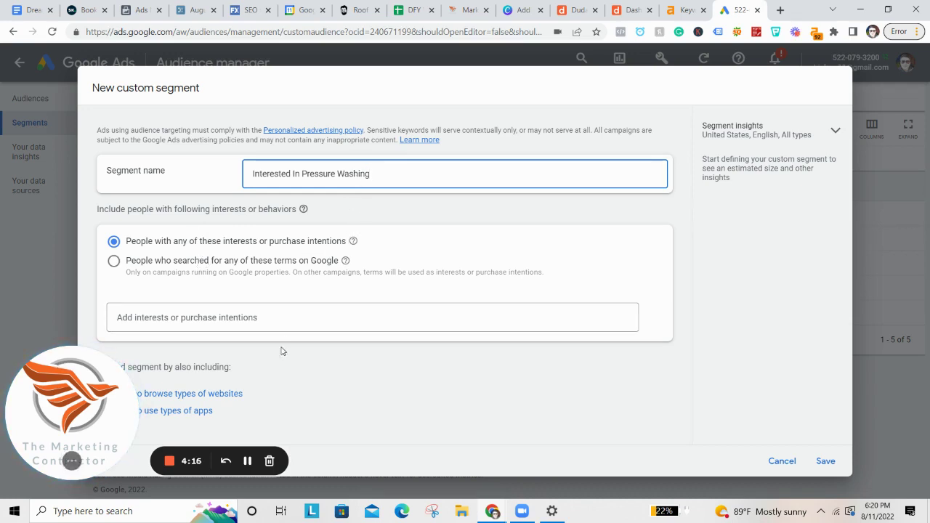
- Add "pressure washing service" as an interest or purchase intention of the new segment
click(269, 316)
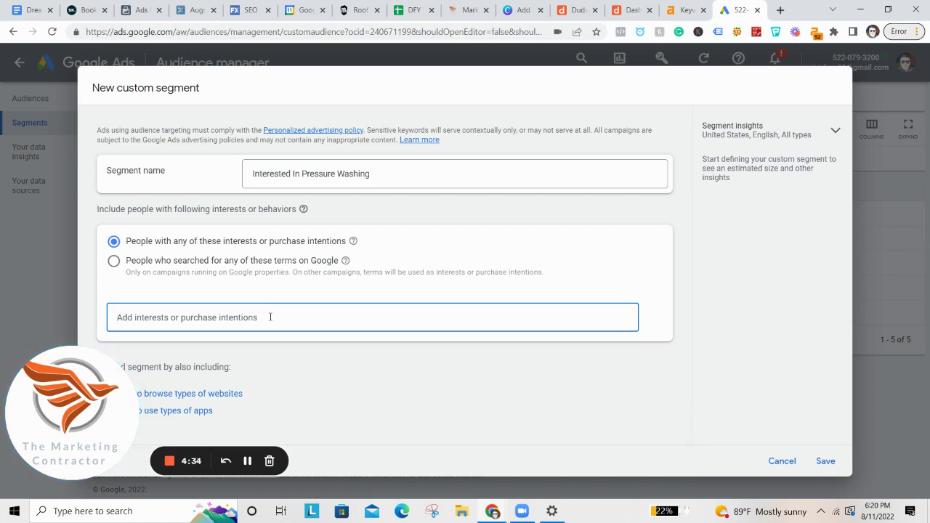
text(pressure )
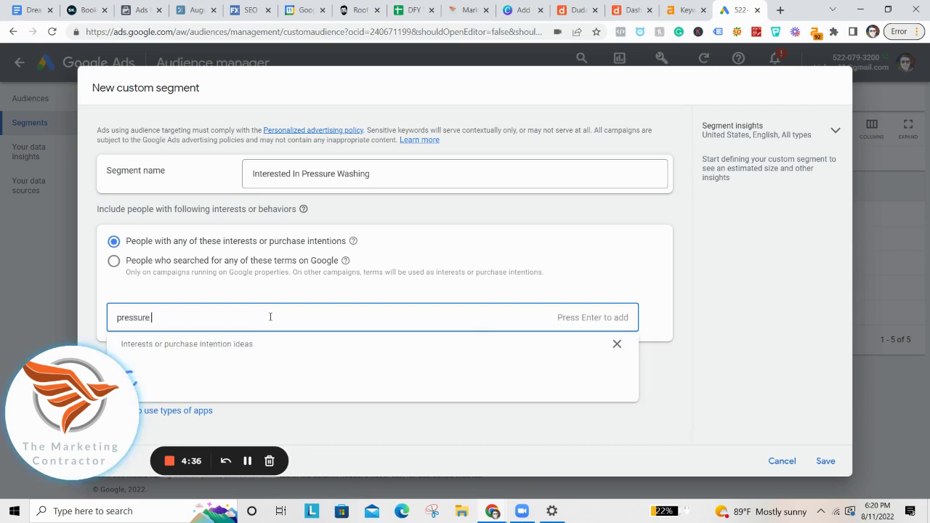
text(washing service)
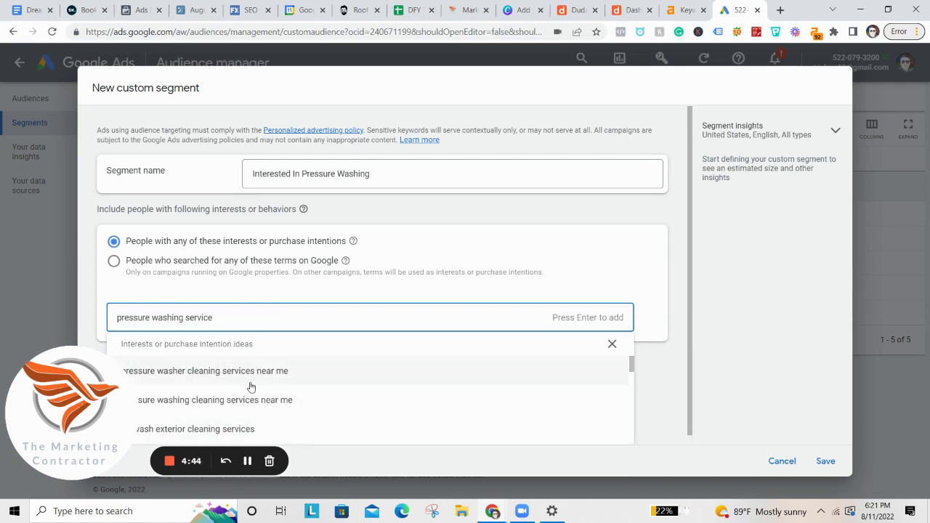
key(Return)
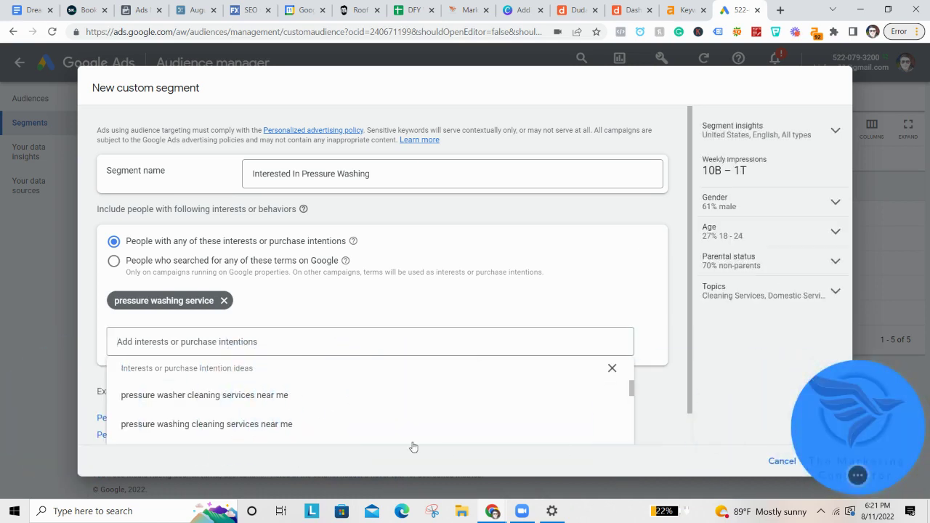
drag(873, 430, 857, 374)
- Add "power washing service near me" to the segment's interests or purchase intentions
click(201, 352)
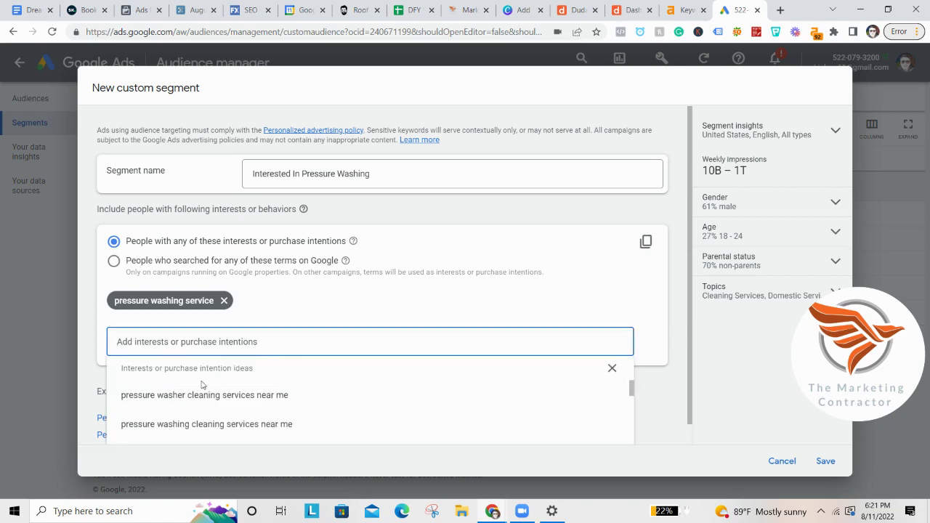
scroll(202, 385, down, 5)
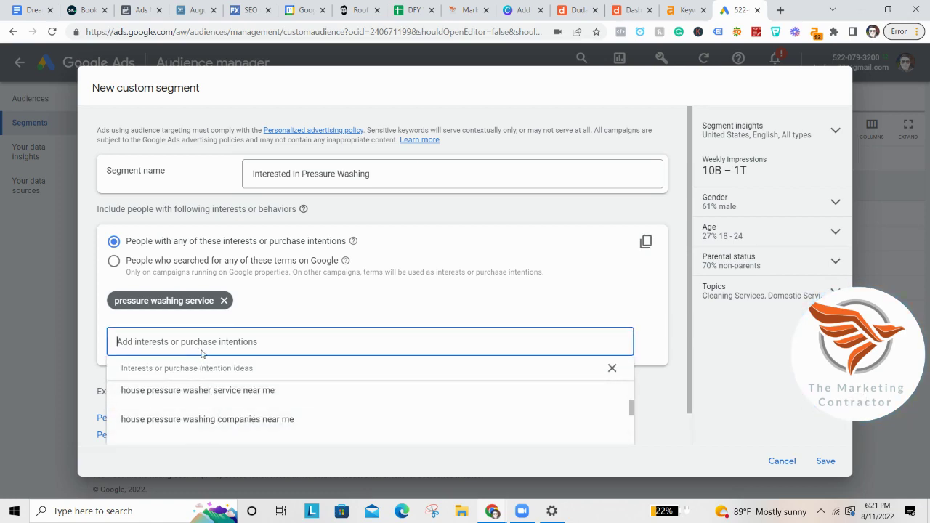
text(p)
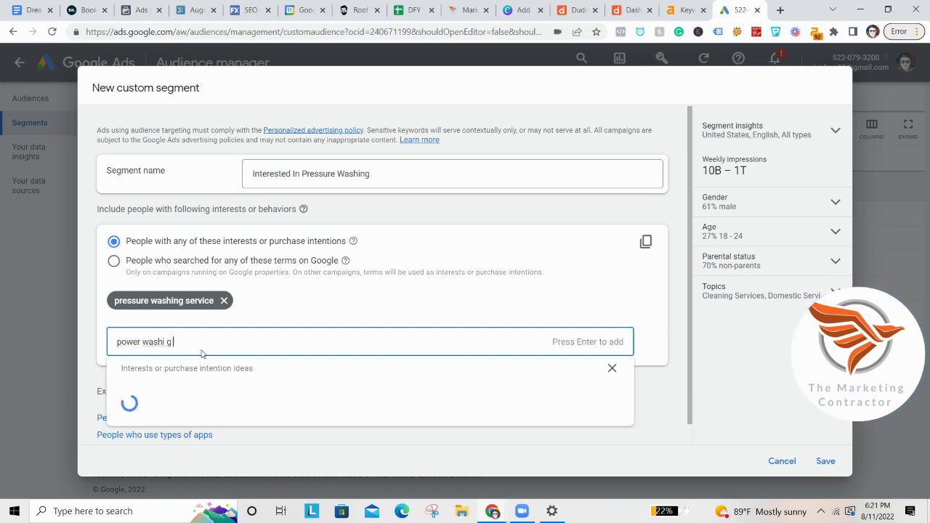
text(ower washing service near )
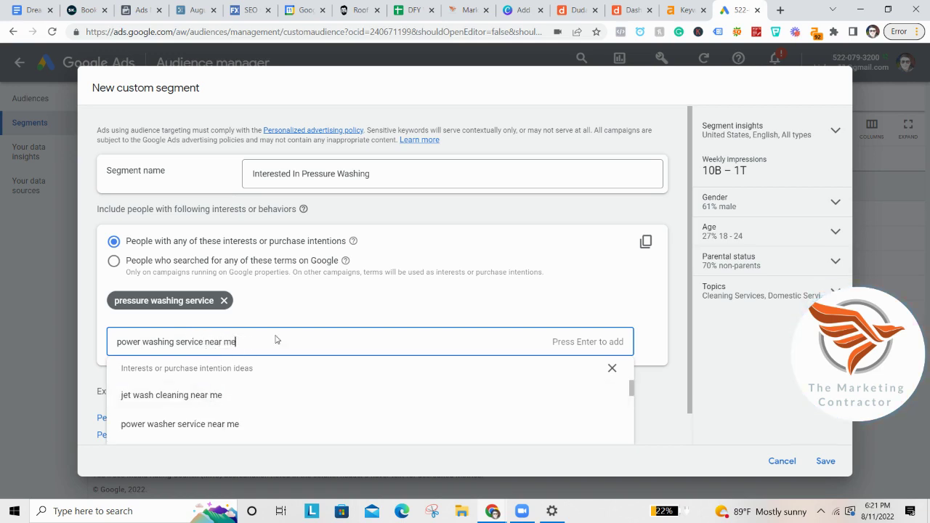
text(me)
key(Return)
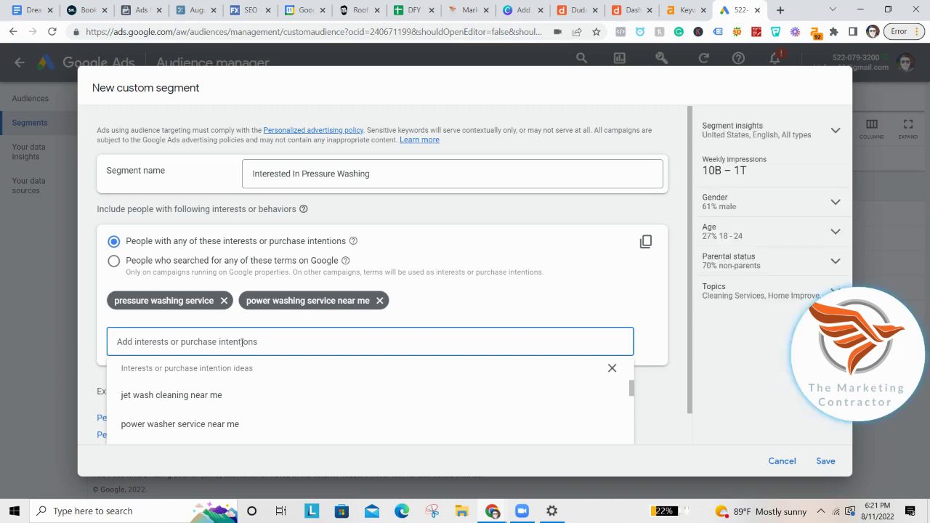
- Add "house washing service near me" to the segment's interests or purchase intentions and save the custom segment
text(house washing s)
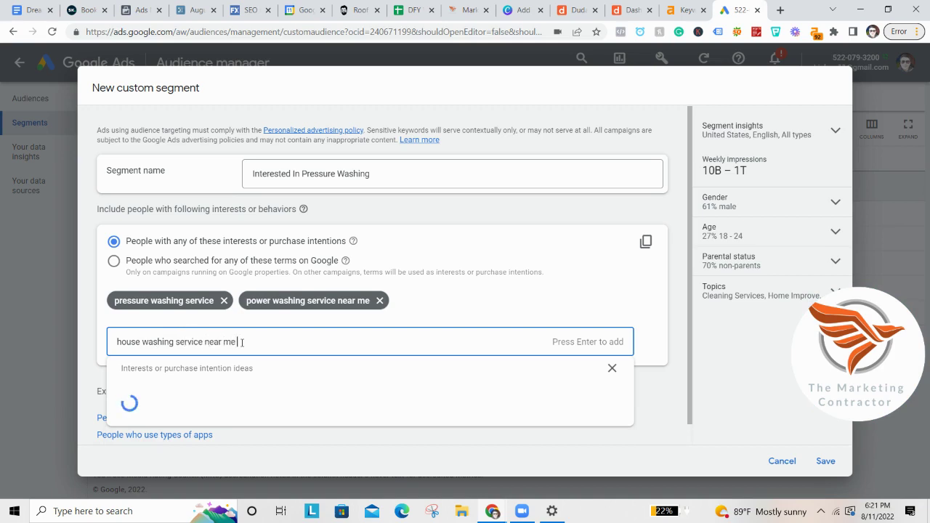
text(ervice near me)
key(Return)
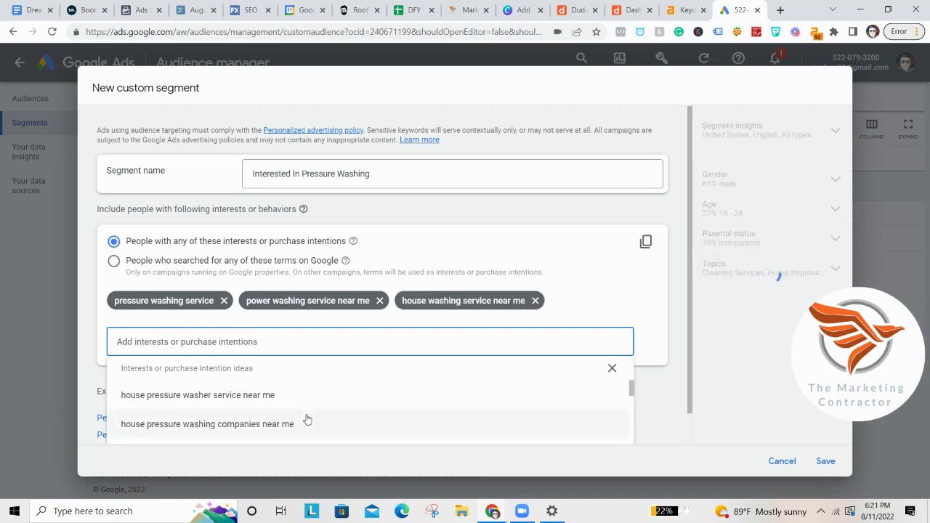
scroll(306, 401, down, 3)
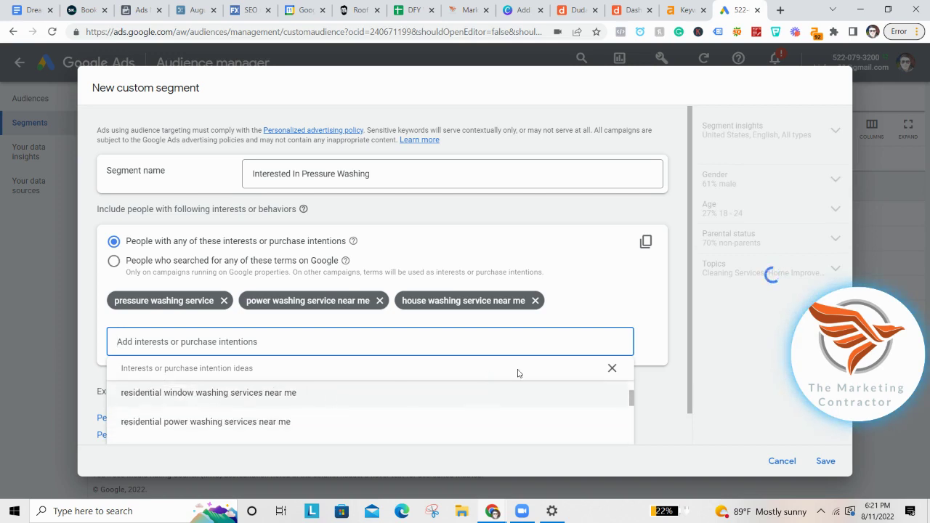
click(580, 318)
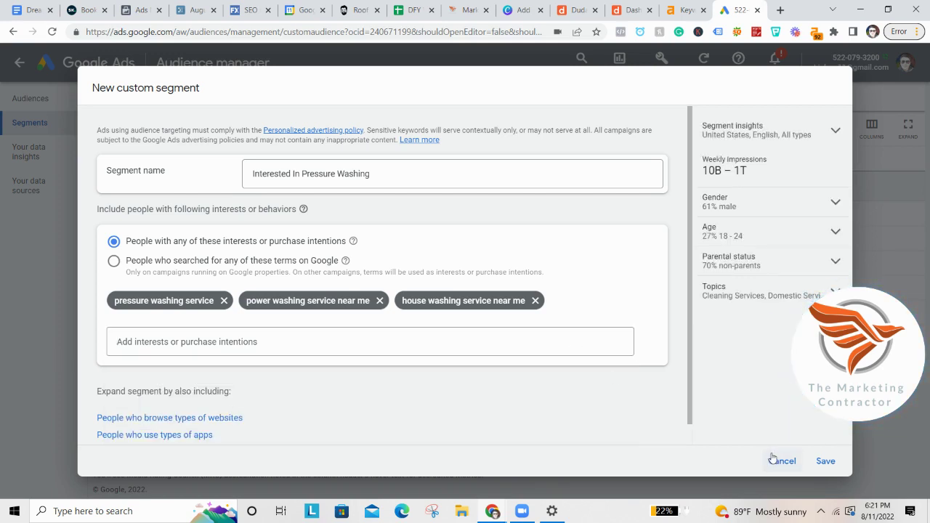
click(825, 461)
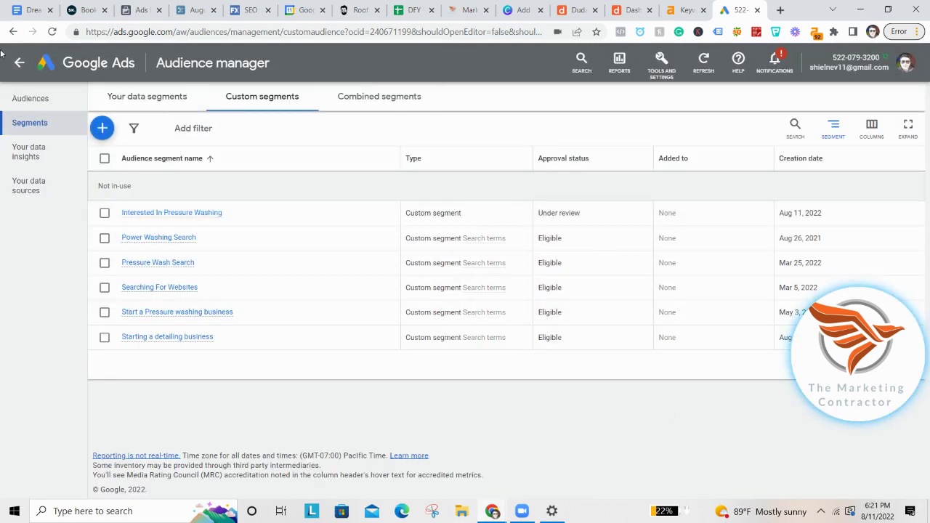
- Leave the Audience manager and switch from the Website traffic-Performance Max-3 campaign to the overview of all campaigns
click(19, 63)
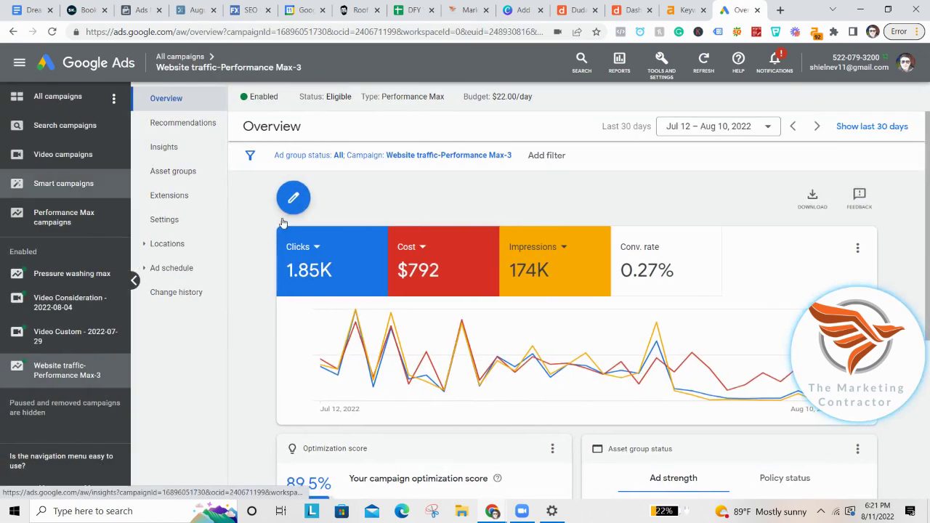
click(292, 198)
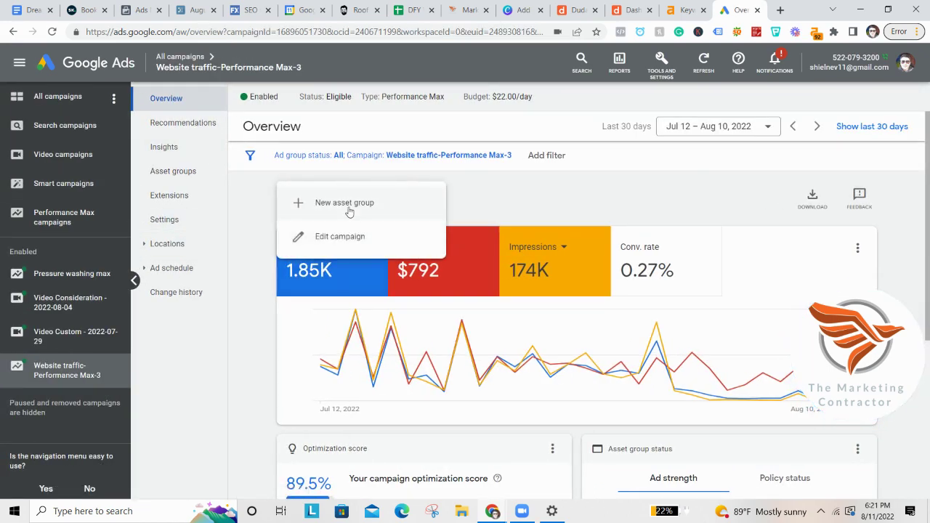
drag(356, 192, 63, 156)
click(44, 95)
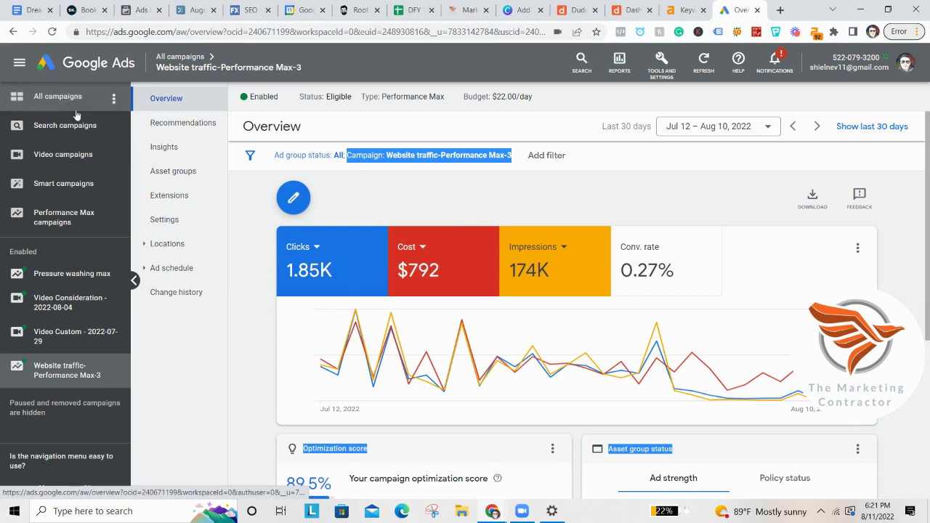
- Start a new campaign with the Website traffic objective and continue with the account-default conversion goals
click(317, 173)
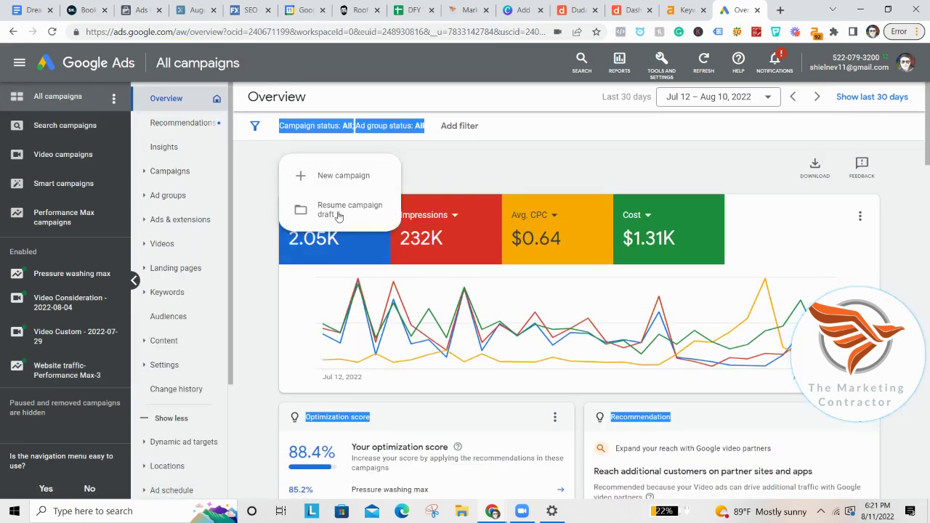
click(367, 174)
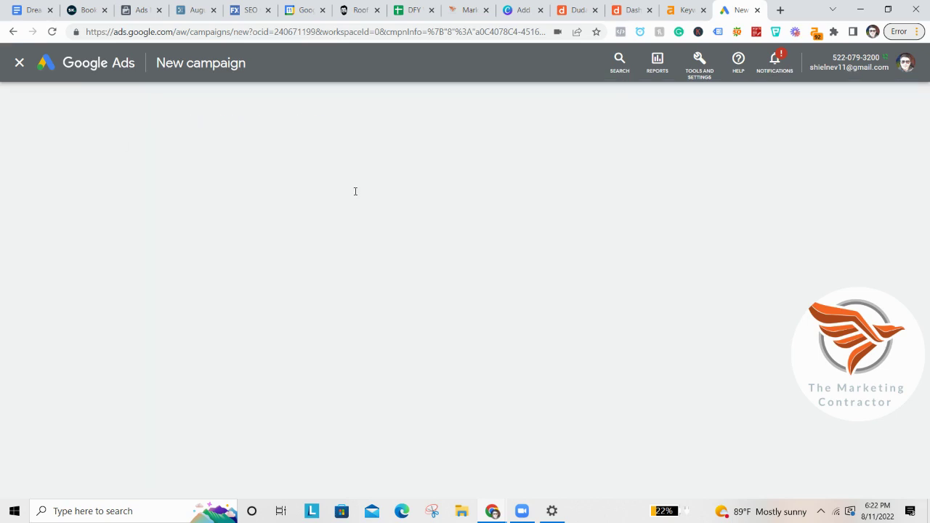
scroll(509, 276, down, 1)
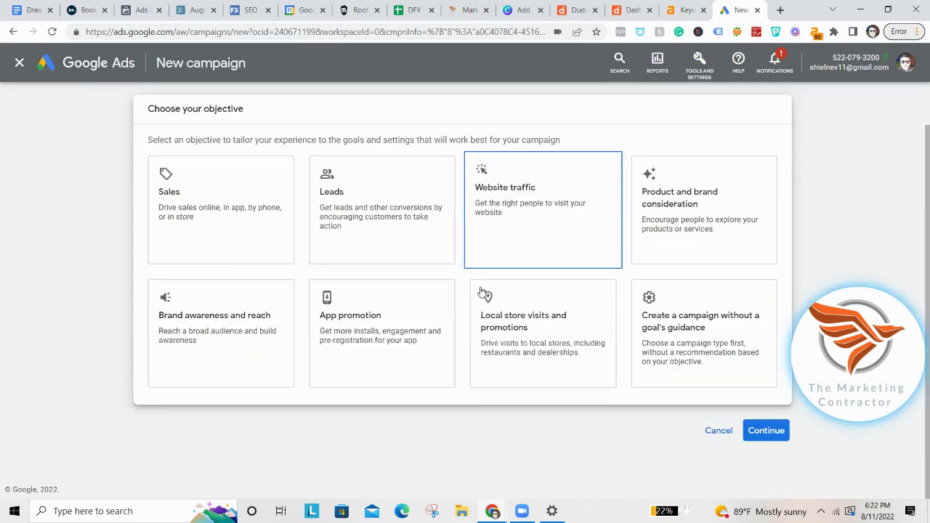
click(591, 234)
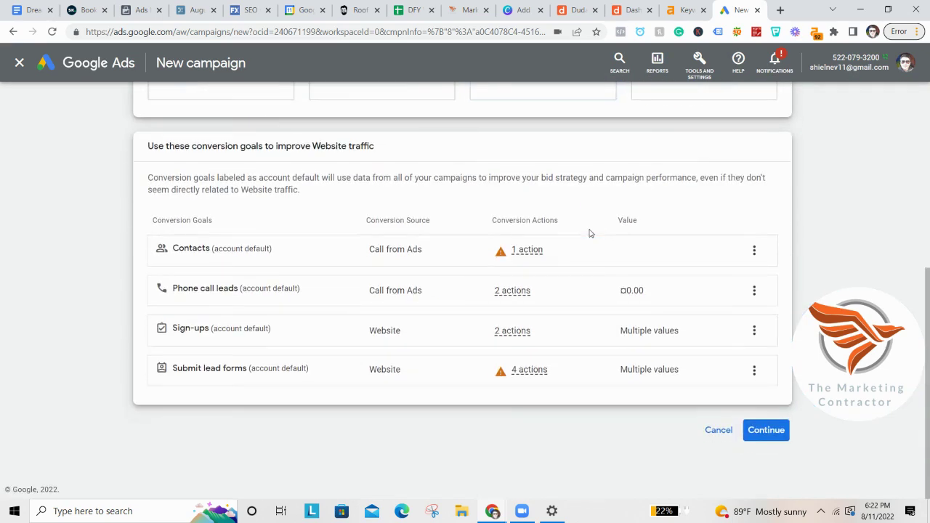
click(766, 430)
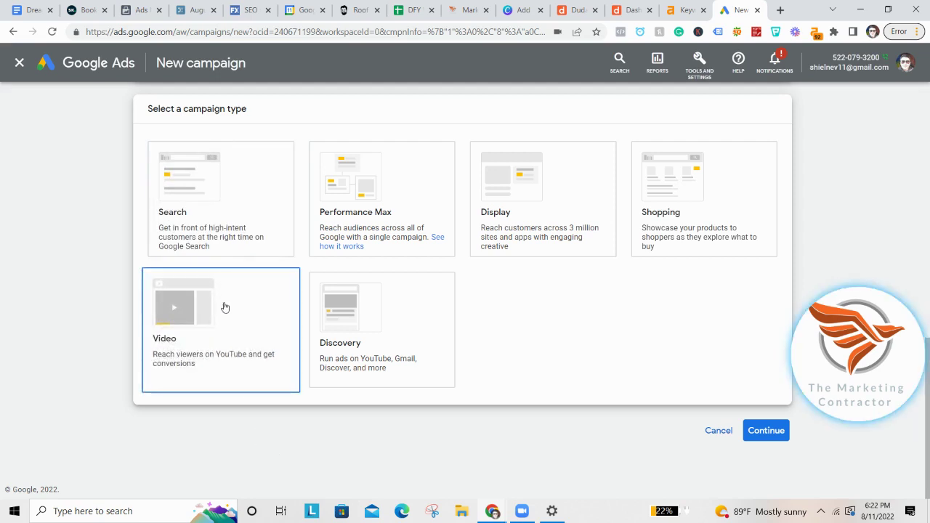
- Choose Performance Max as the campaign type and start a new campaign instead of finishing a saved draft
click(377, 213)
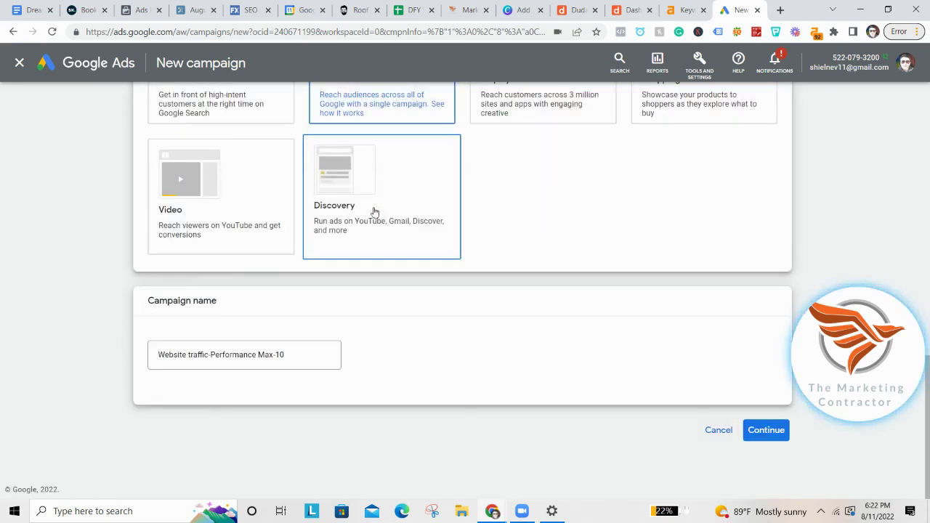
click(762, 430)
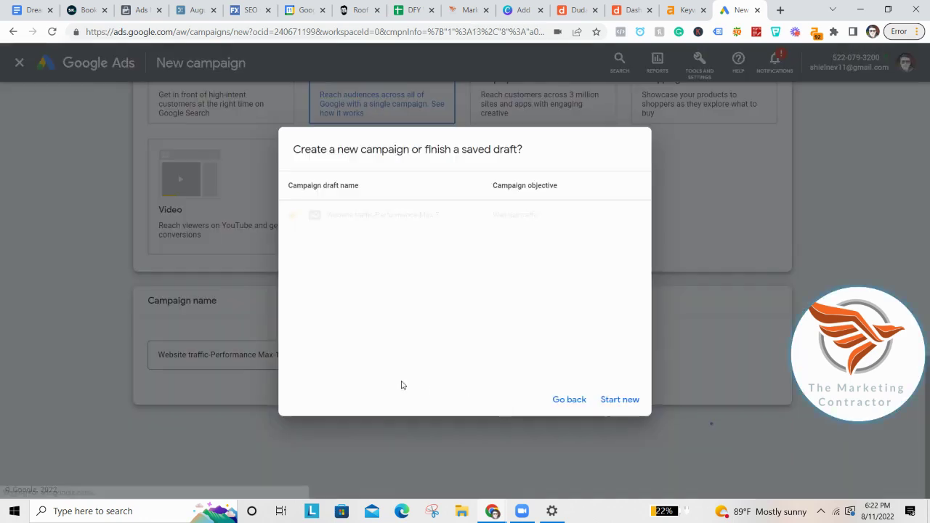
click(614, 401)
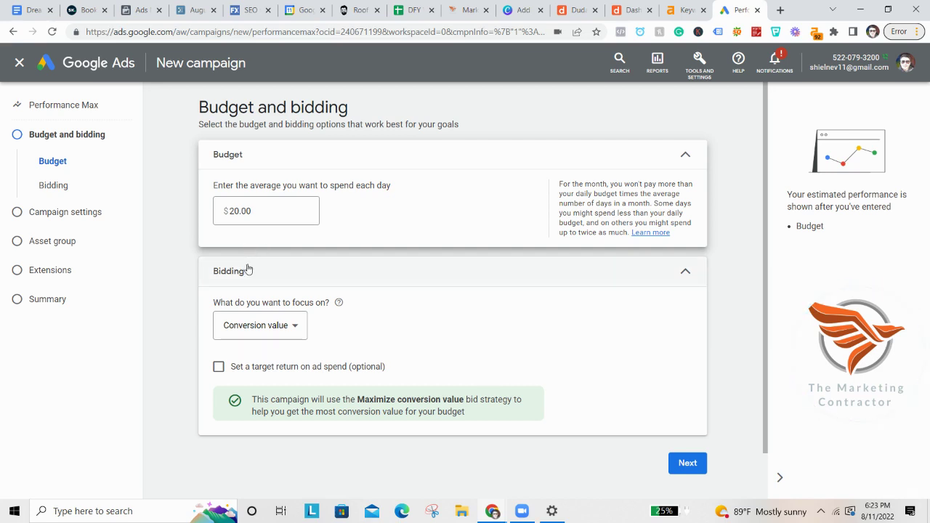
- Set the bidding focus to Conversions and continue to the campaign settings
scroll(490, 314, down, 1)
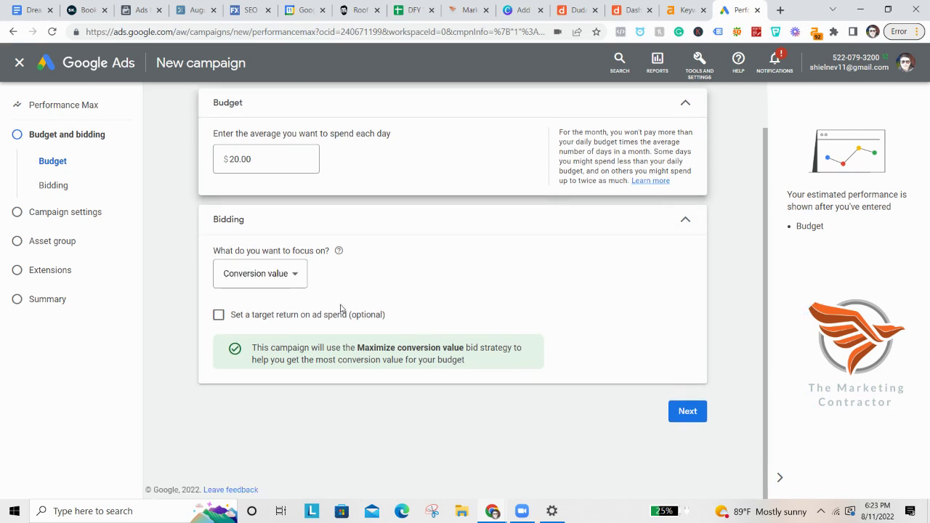
click(298, 288)
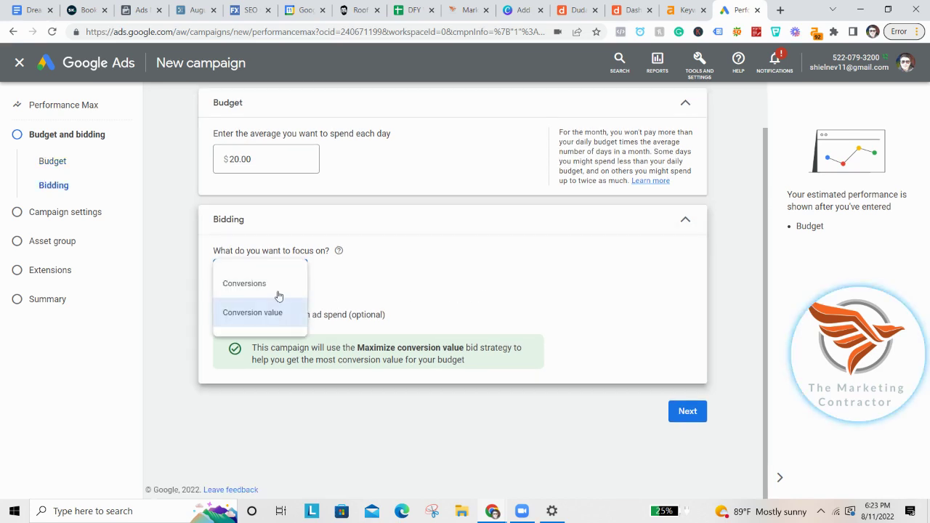
click(277, 290)
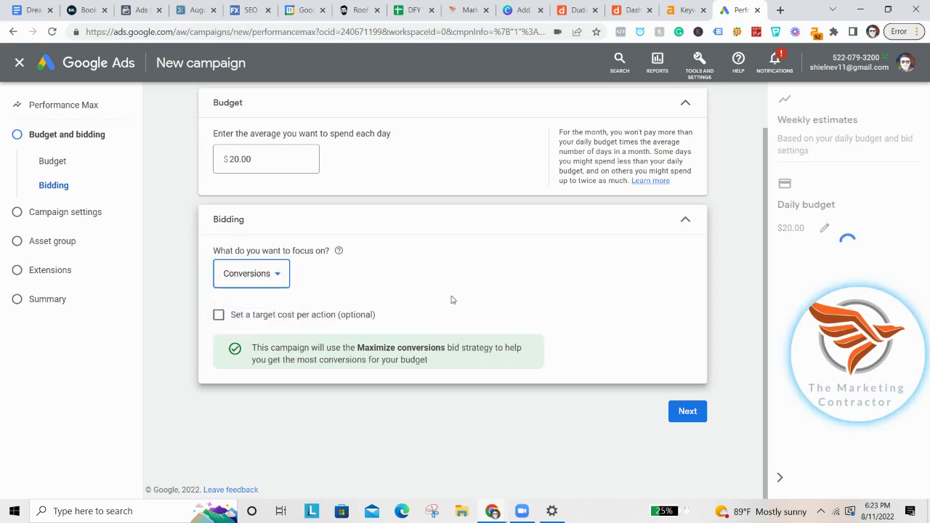
click(690, 409)
click(689, 409)
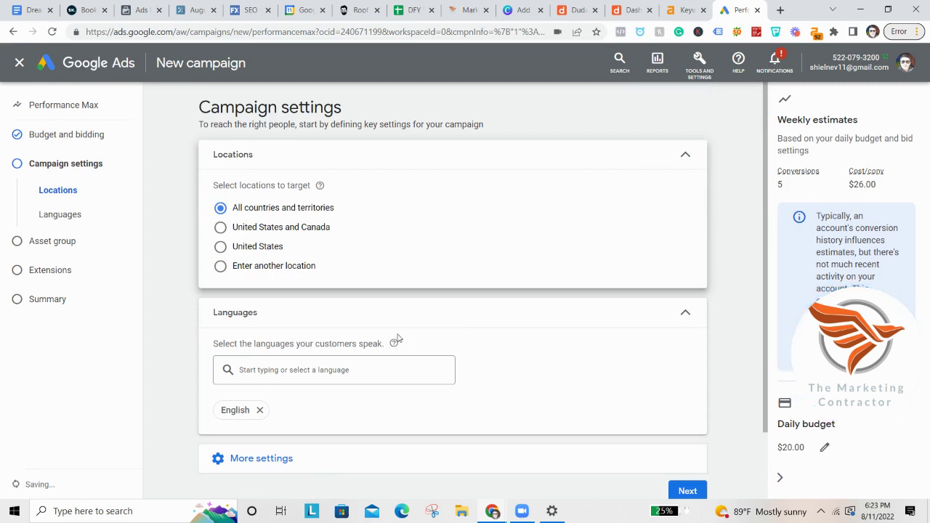
- Target the Harrisburg-Lancaster-Lebanon-York PA Nielsen DMA region as the campaign's custom location
click(274, 266)
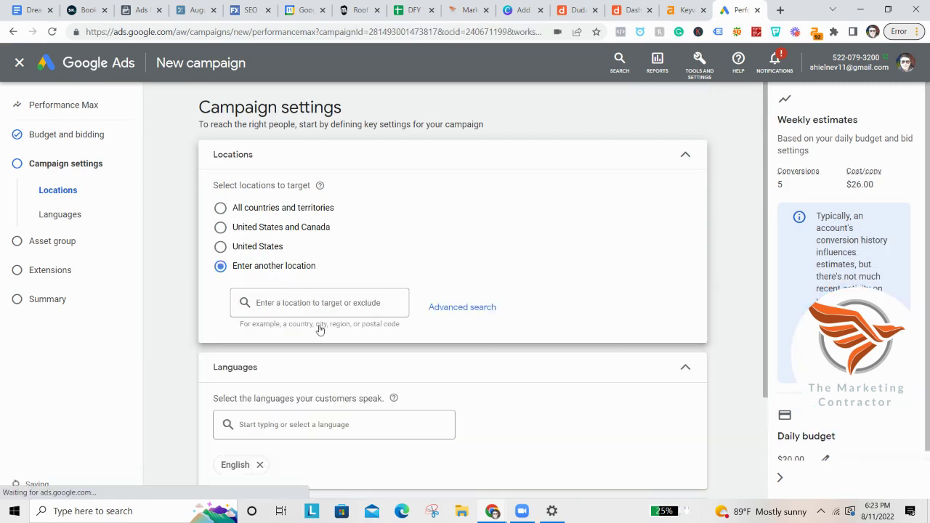
click(329, 301)
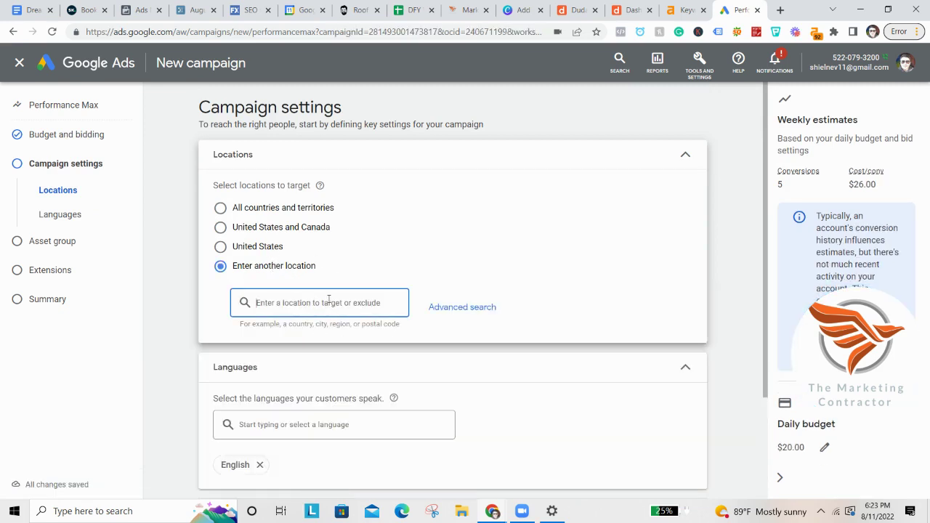
text(ha)
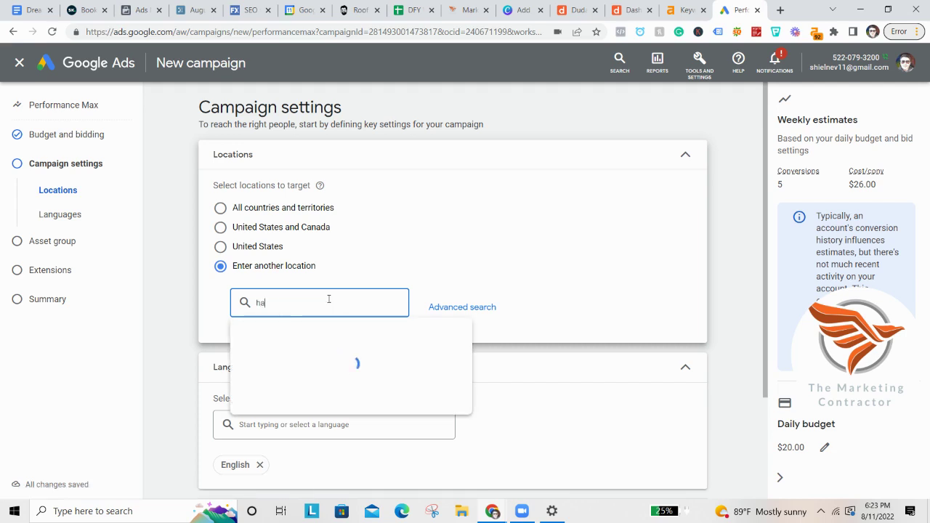
text(rrisburg)
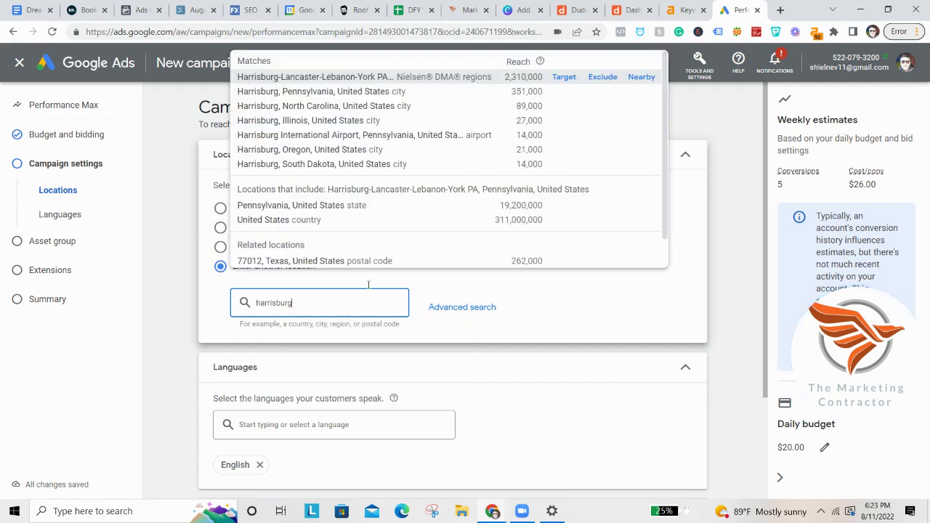
click(565, 76)
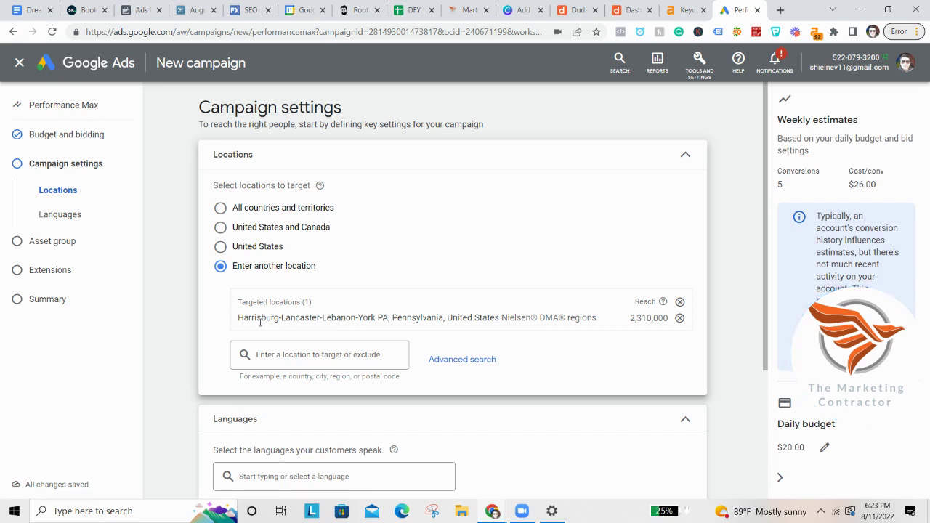
- Open the Final URL expansion options among the campaign's additional settings
scroll(365, 281, down, 2)
scroll(365, 281, down, 1)
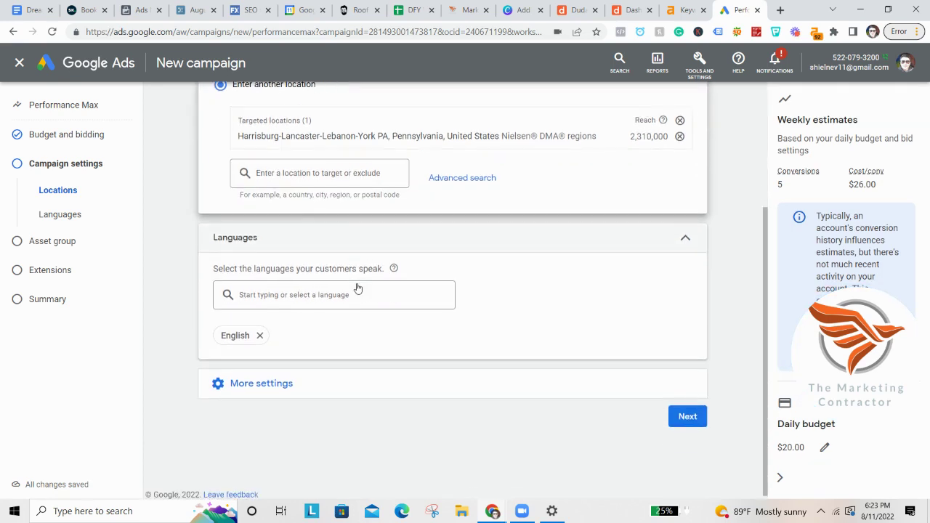
click(473, 386)
scroll(486, 392, down, 2)
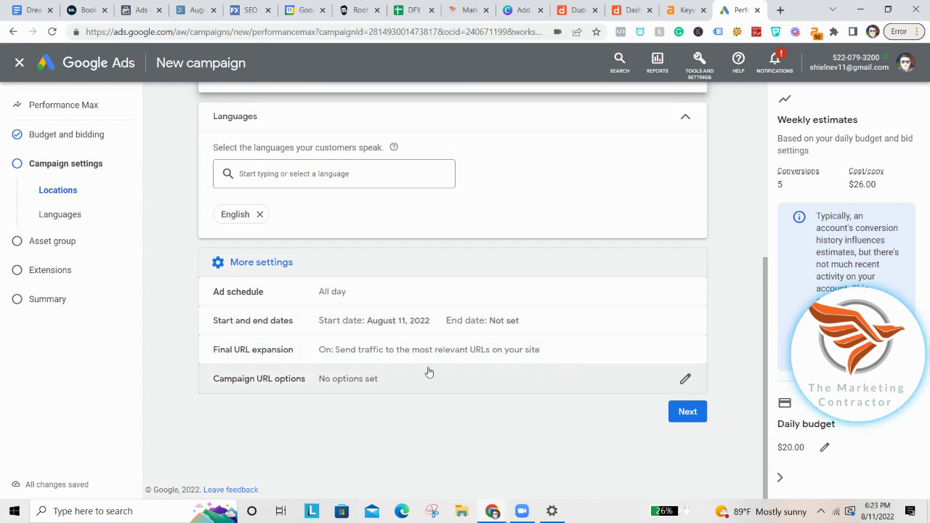
click(431, 356)
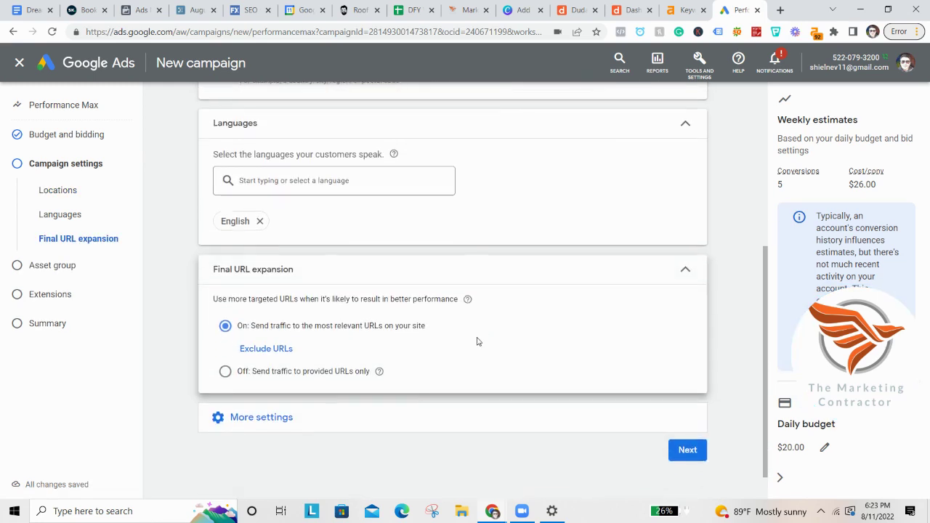
scroll(476, 341, down, 2)
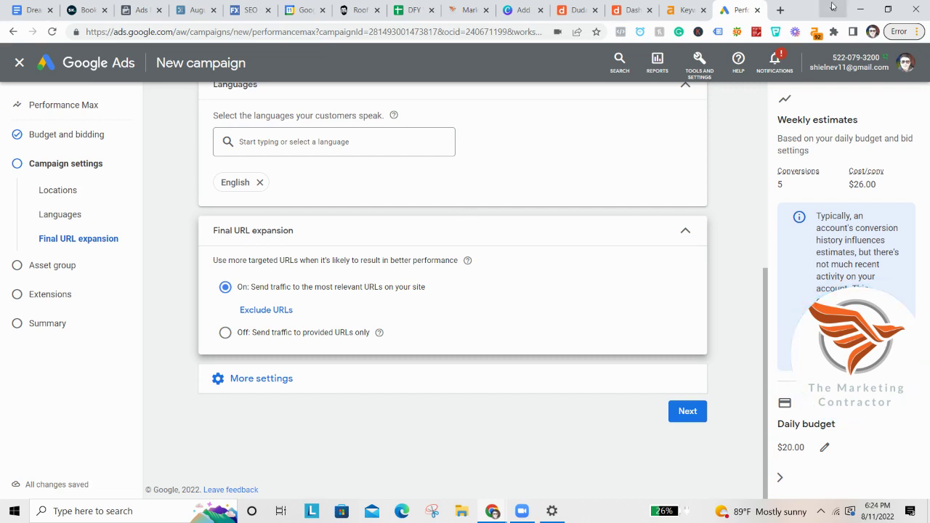
- Search Google in a new browser tab for "pressure washing hummelstown" to examine the local ads
click(780, 10)
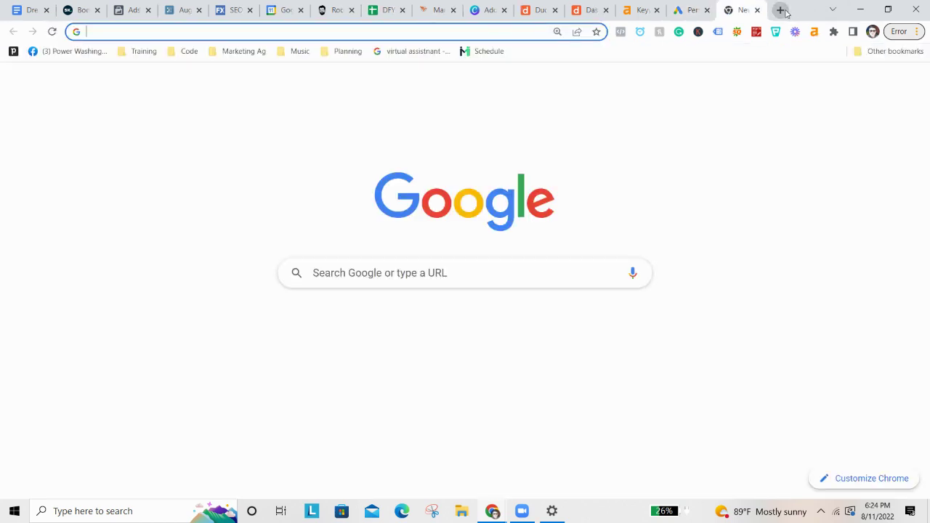
text(pressure w)
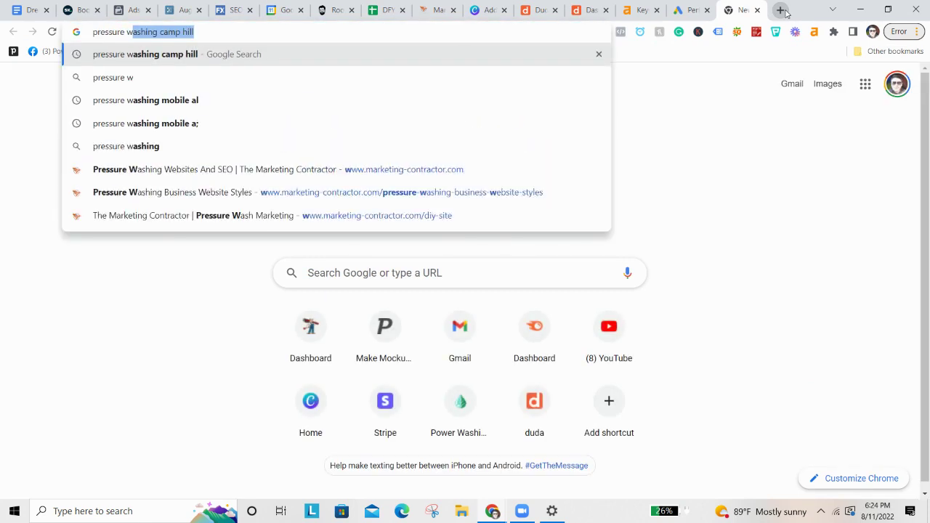
text(ashing hummeltwon)
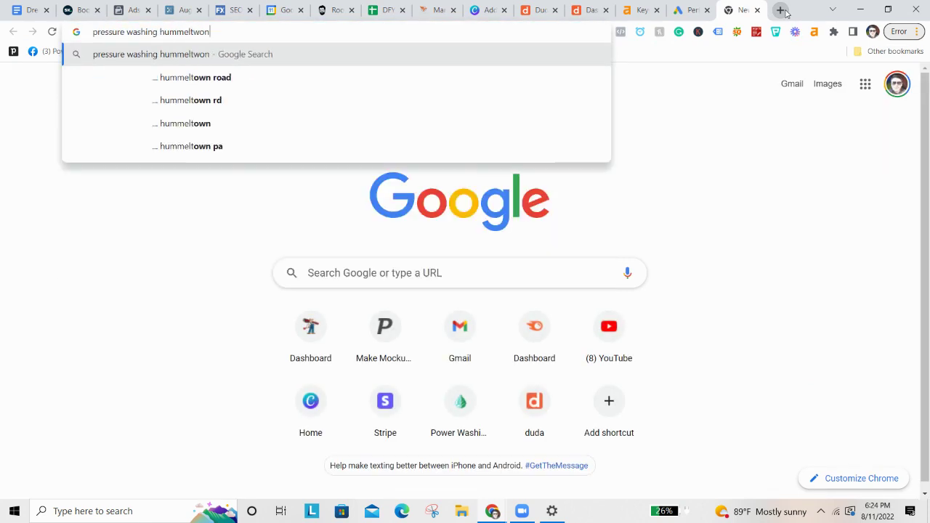
key(Return)
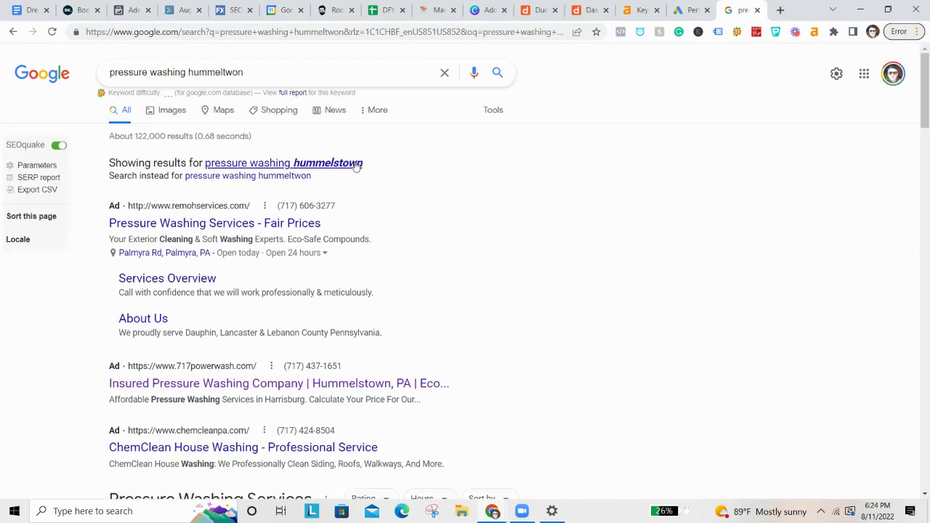
click(328, 162)
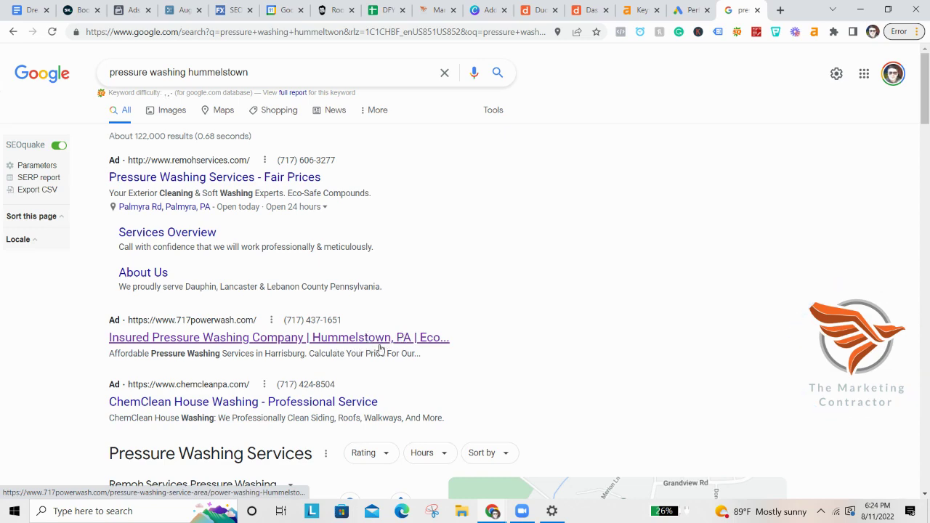
- Change the Google search to "pressure washing dillsburg" to compare the ad headlines for that town
double_click(247, 73)
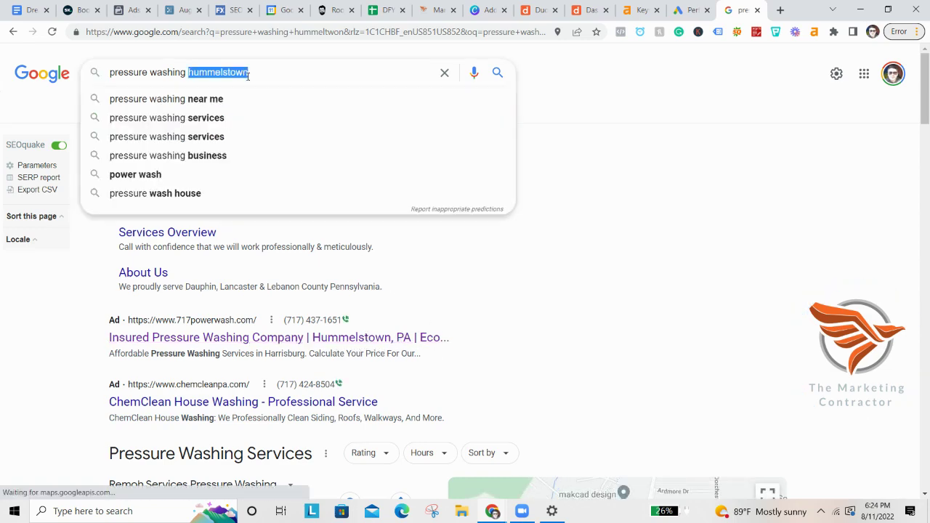
text(illsburg)
key(BackSpace)
key(BackSpace)
key(BackSpace)
key(BackSpace)
key(BackSpace)
key(BackSpace)
key(BackSpace)
key(BackSpace)
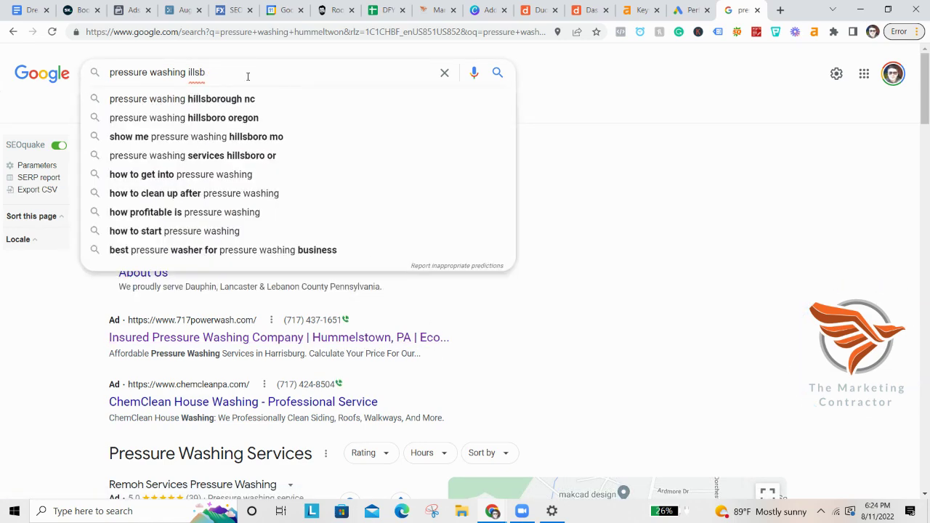
text(dillsburg)
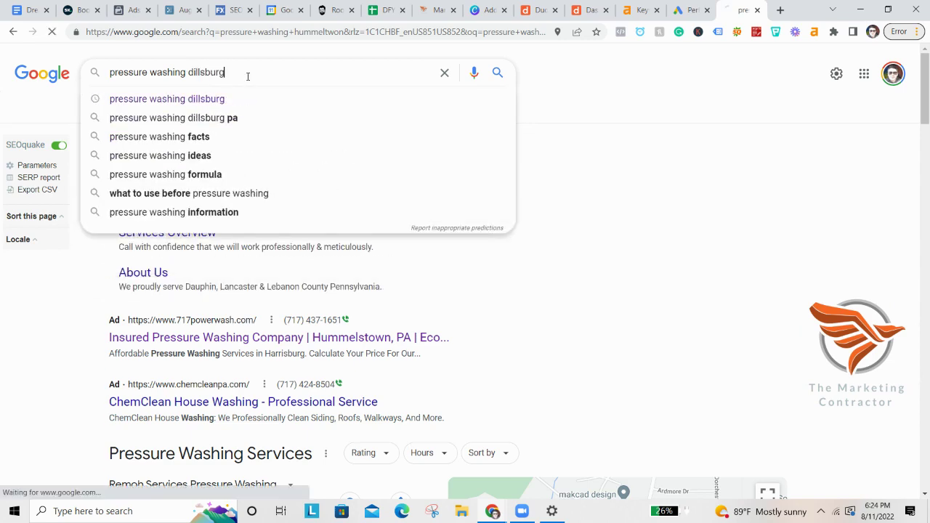
key(Return)
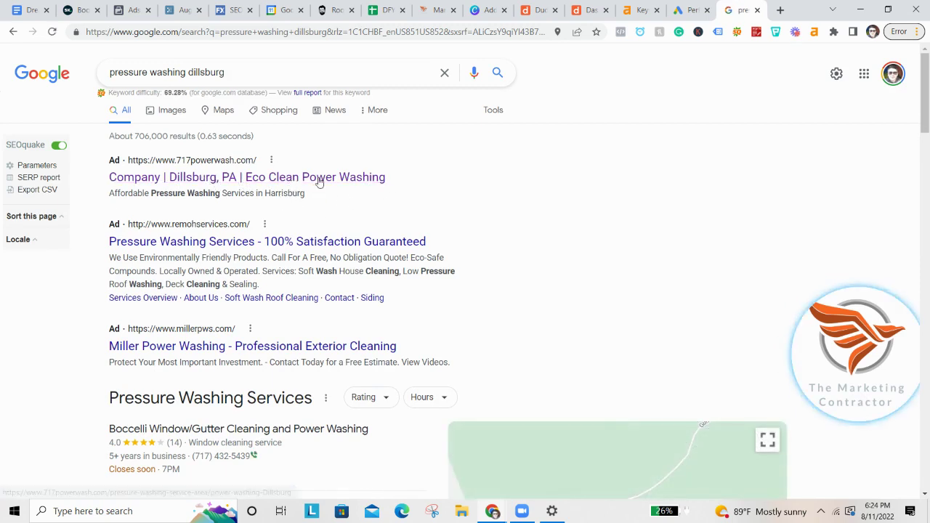
- Search Google for "pressure washing enola" to examine its ads, and return to the campaign settings by closing the search tab
double_click(231, 72)
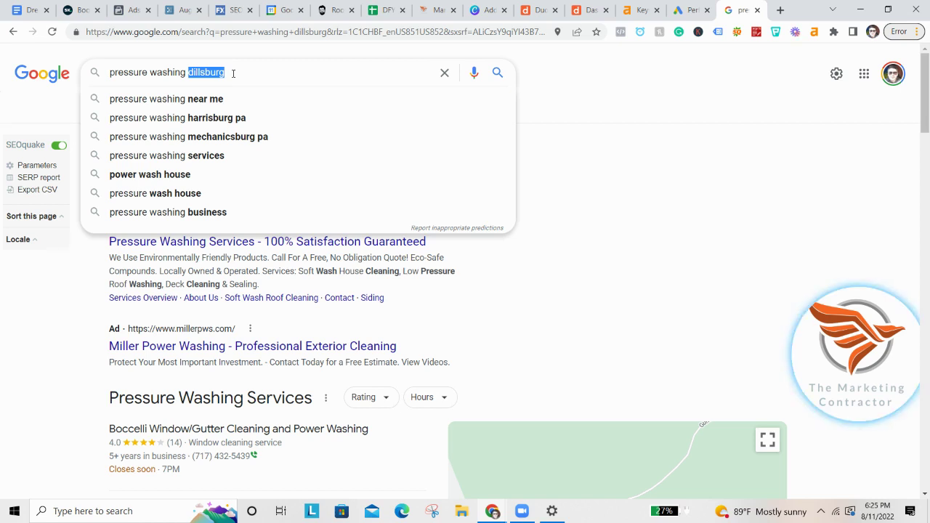
click(581, 111)
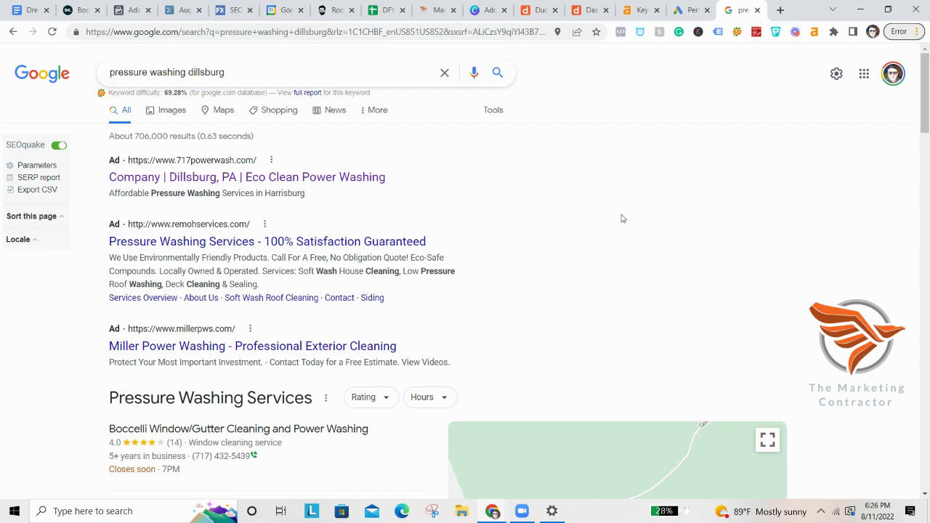
double_click(210, 72)
text(e)
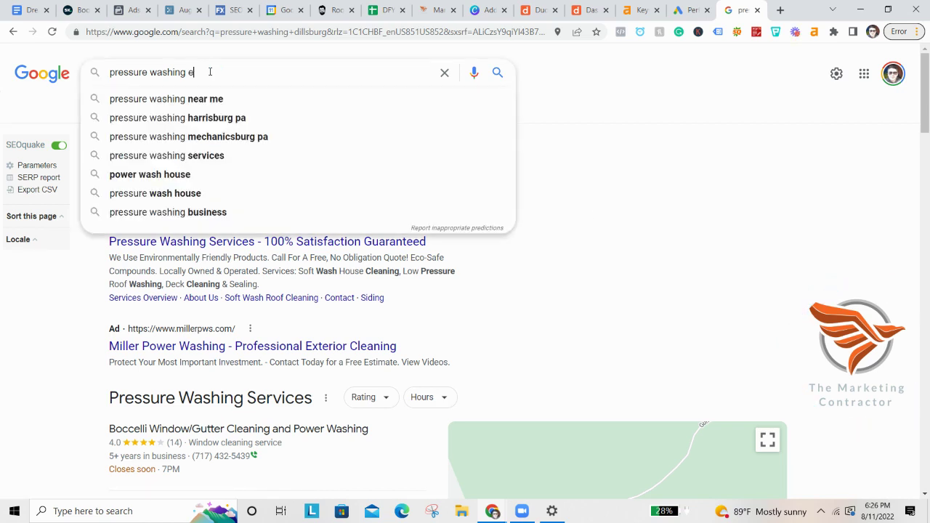
text(nola)
key(Return)
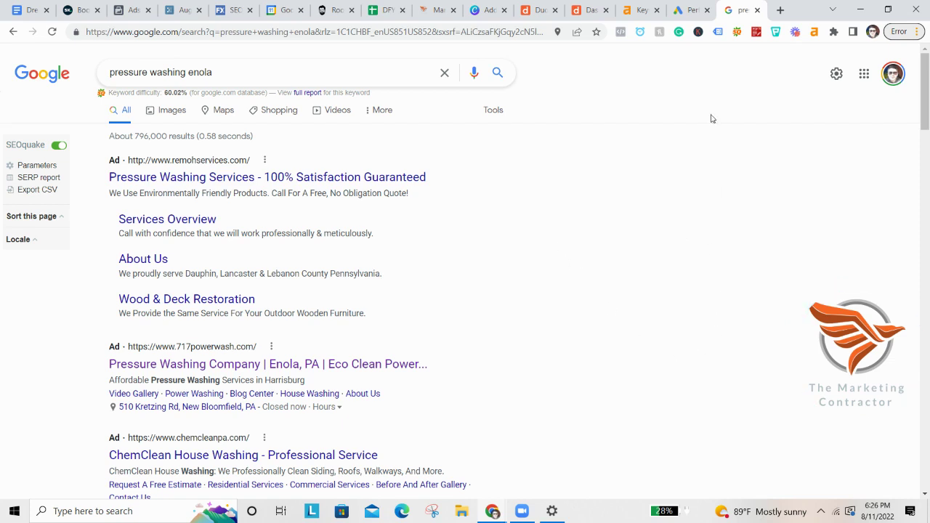
click(757, 10)
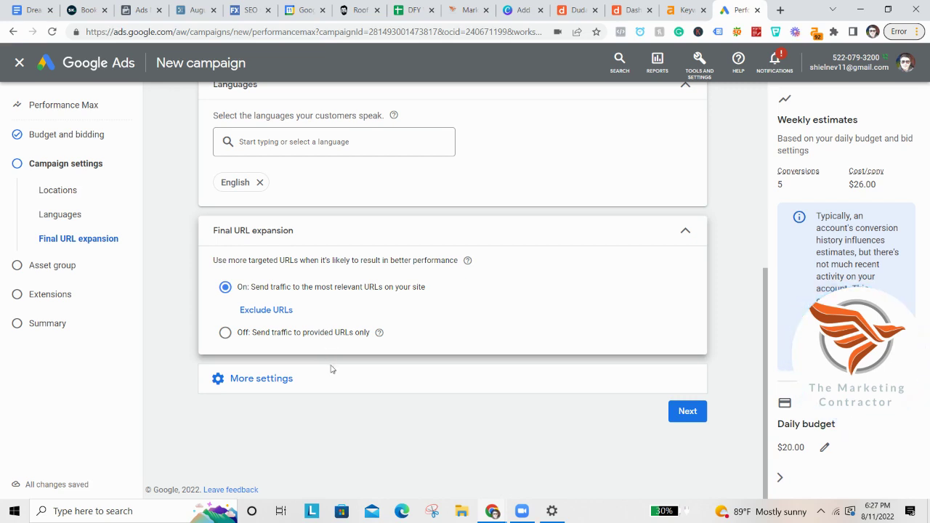
click(685, 419)
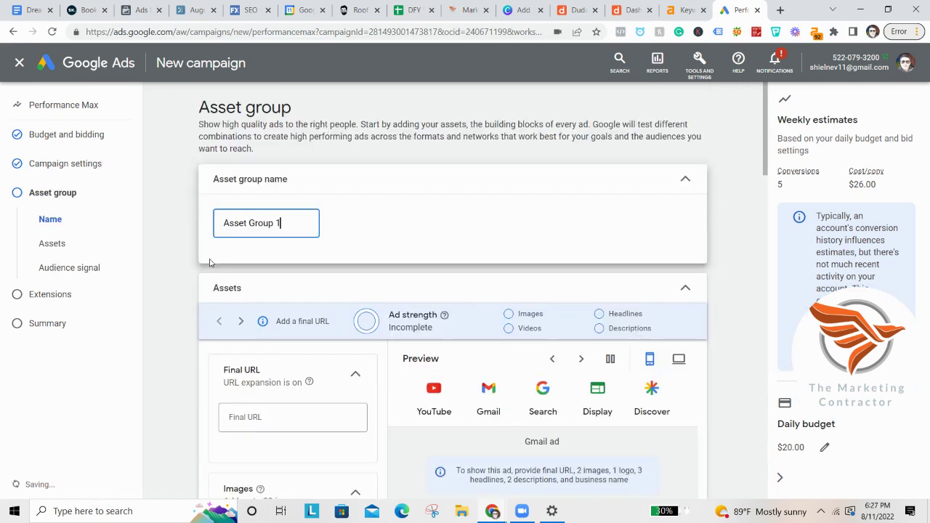
scroll(330, 258, down, 1)
scroll(335, 262, down, 1)
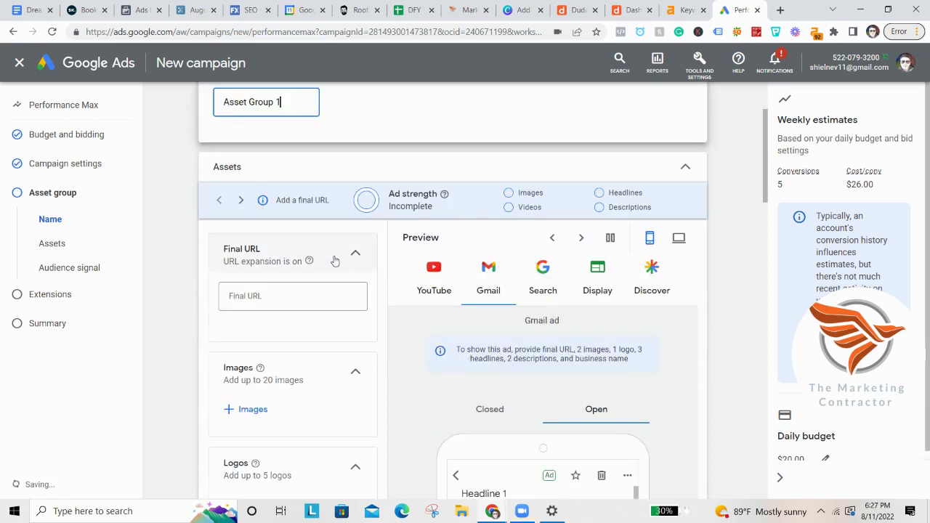
click(298, 294)
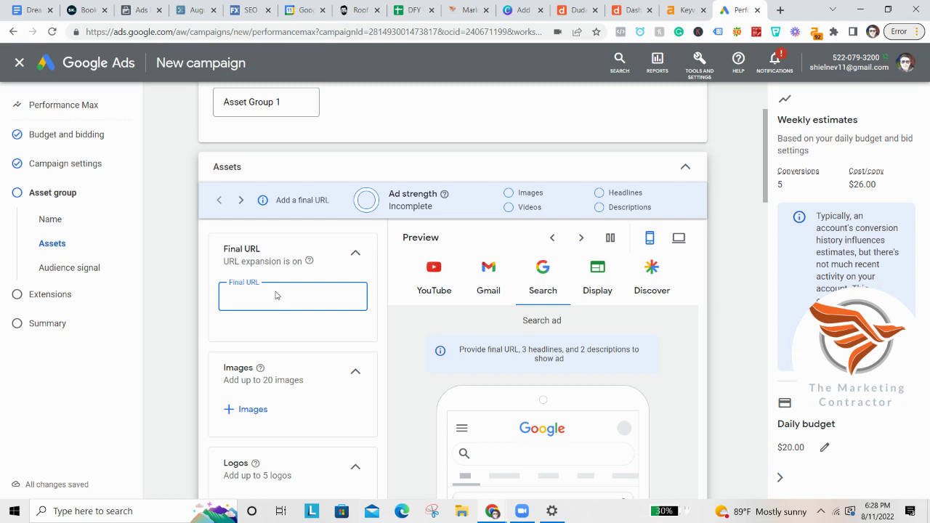
text(www)
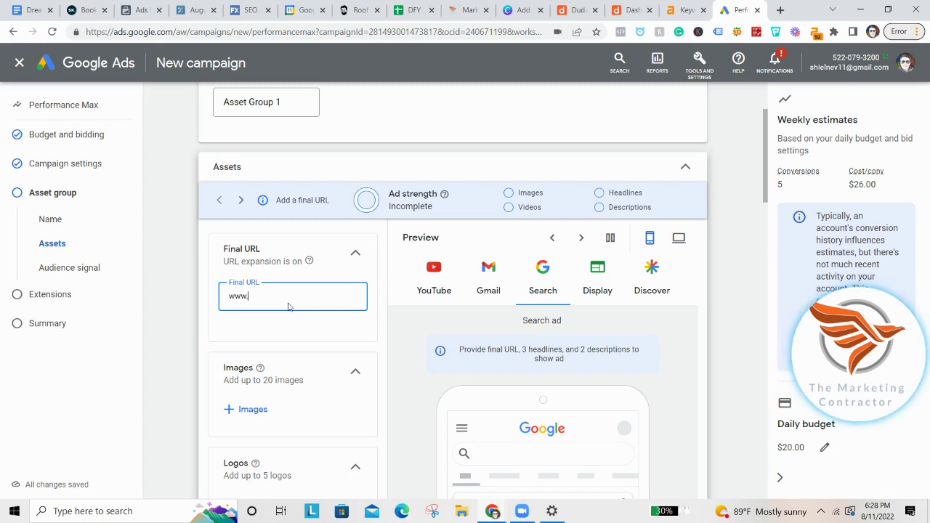
text(.717power)
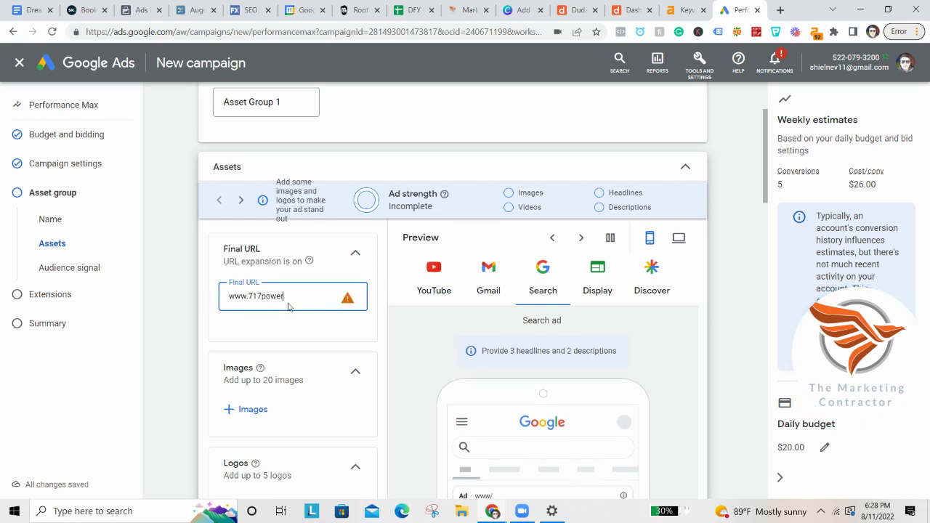
text(wash.com)
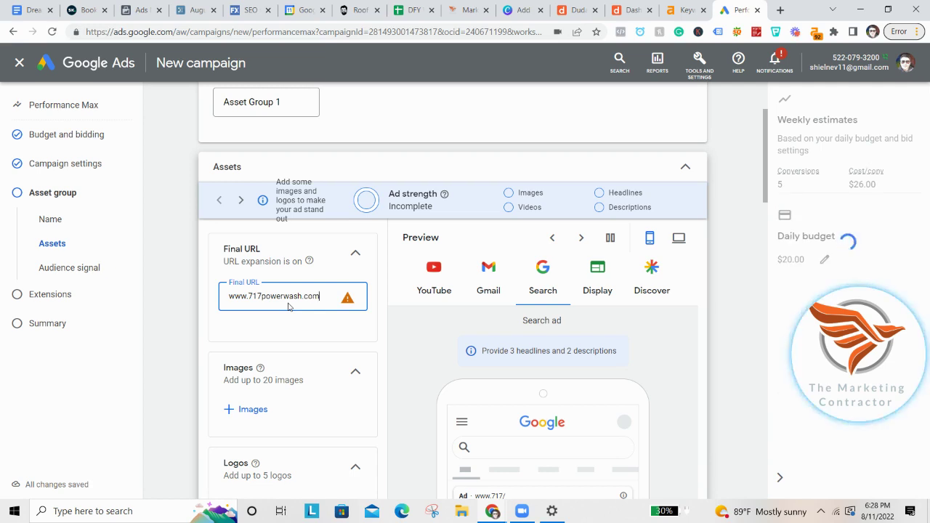
click(348, 315)
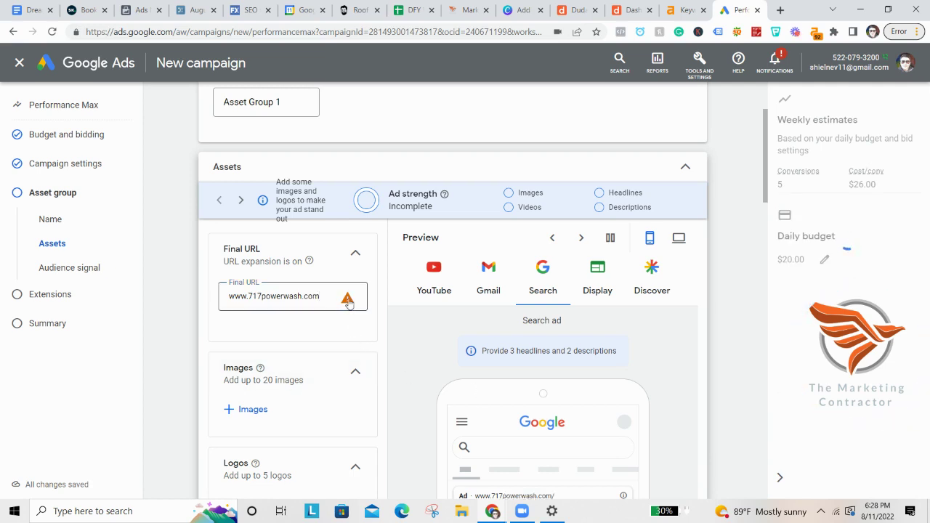
mouse_move(348, 303)
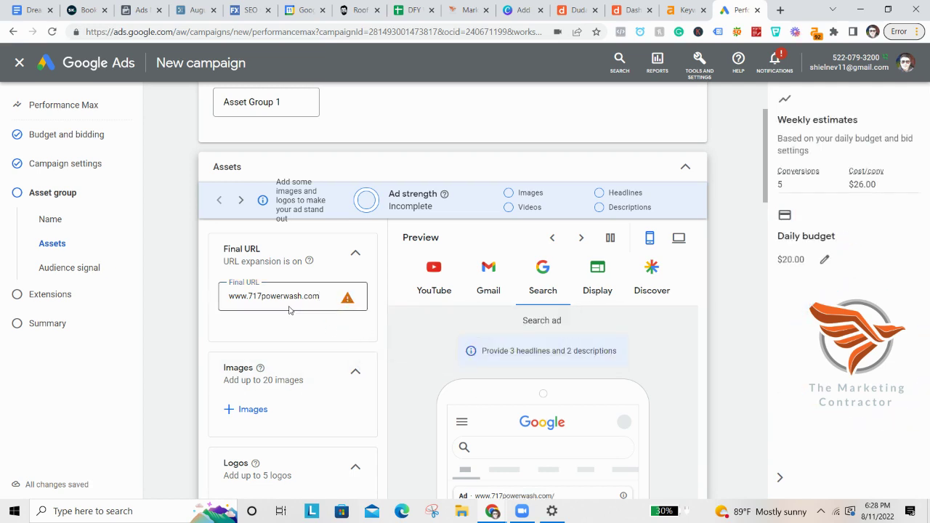
click(240, 294)
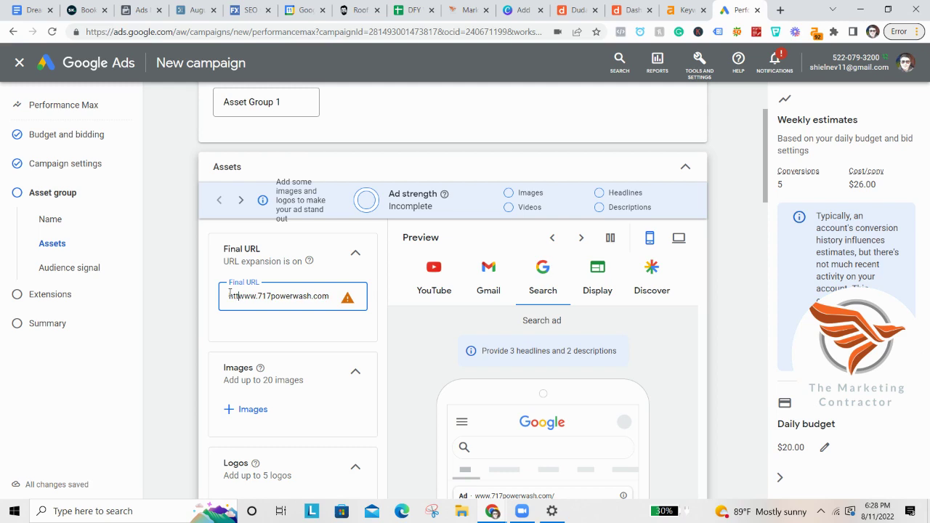
text(://)
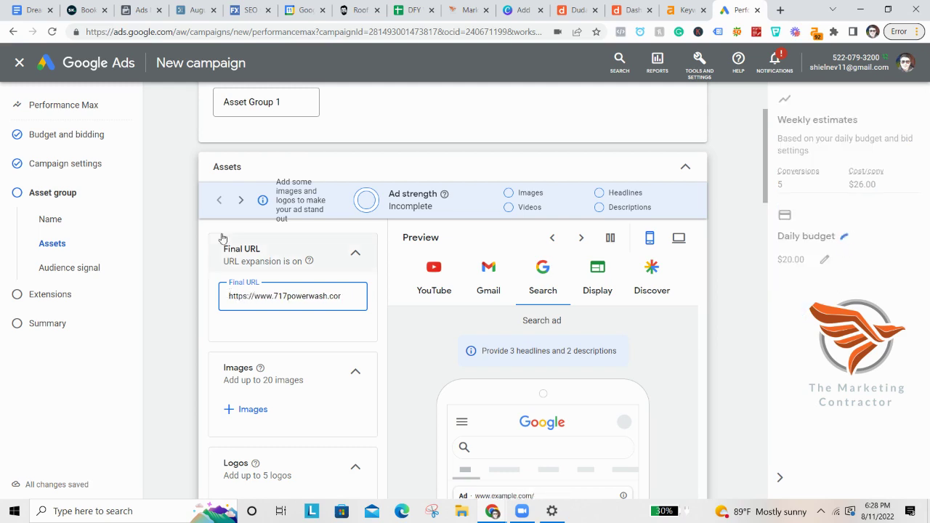
- Open the asset group's image selection, scan the website for images and examine the crop options of the selfie beside the house
scroll(269, 334, down, 2)
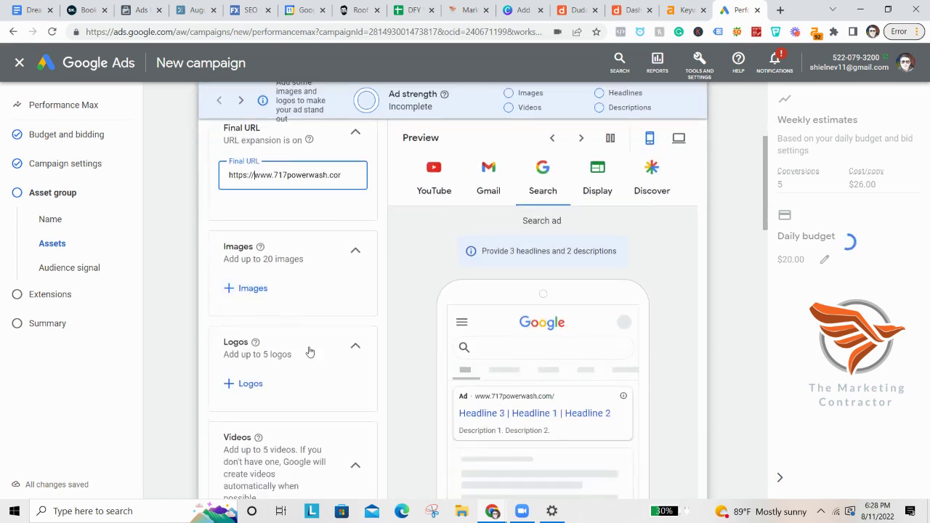
click(263, 288)
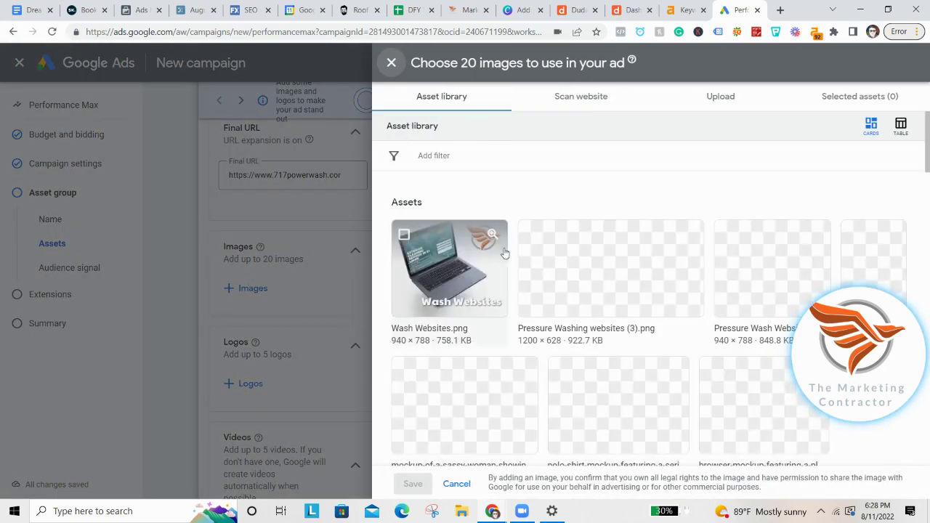
click(564, 111)
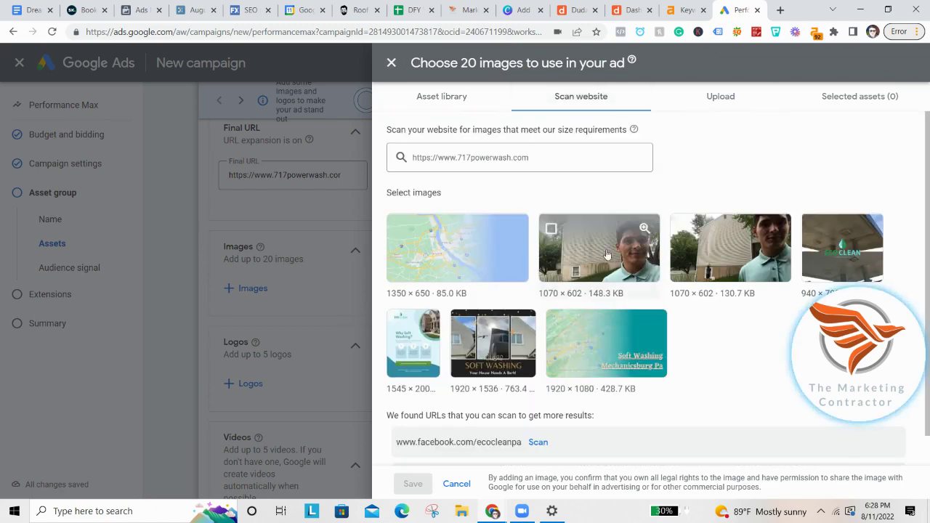
click(603, 273)
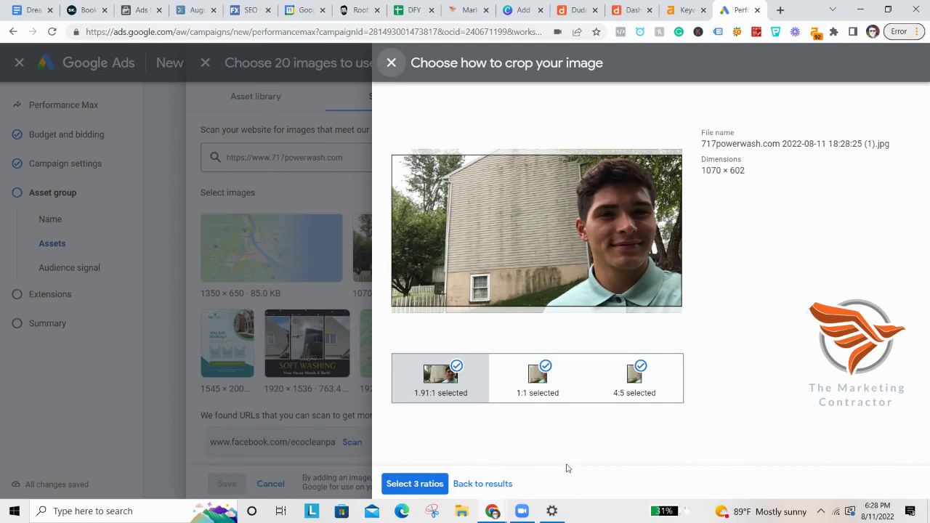
click(505, 485)
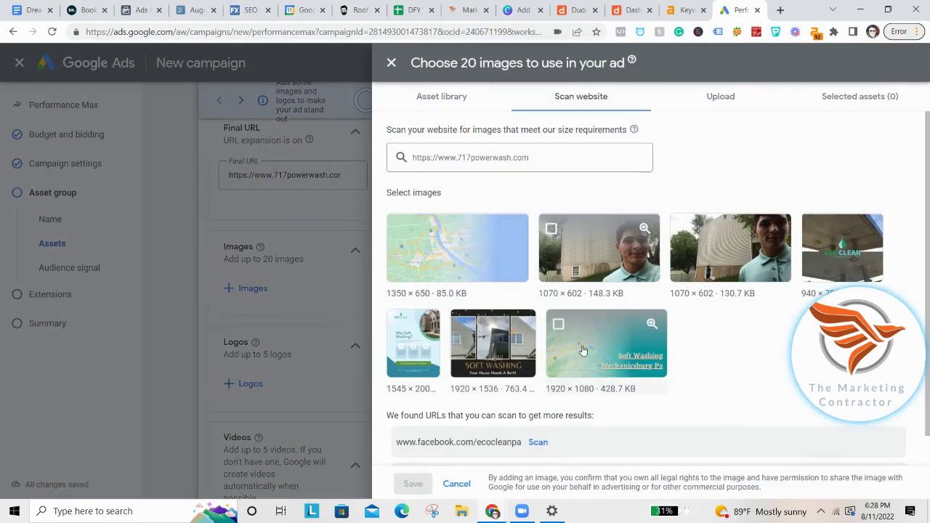
- Select Green To Clean.png, the Eco Clean power washing portrait and the three Harrisburg House Washing images from the asset library
click(410, 104)
scroll(556, 303, down, 6)
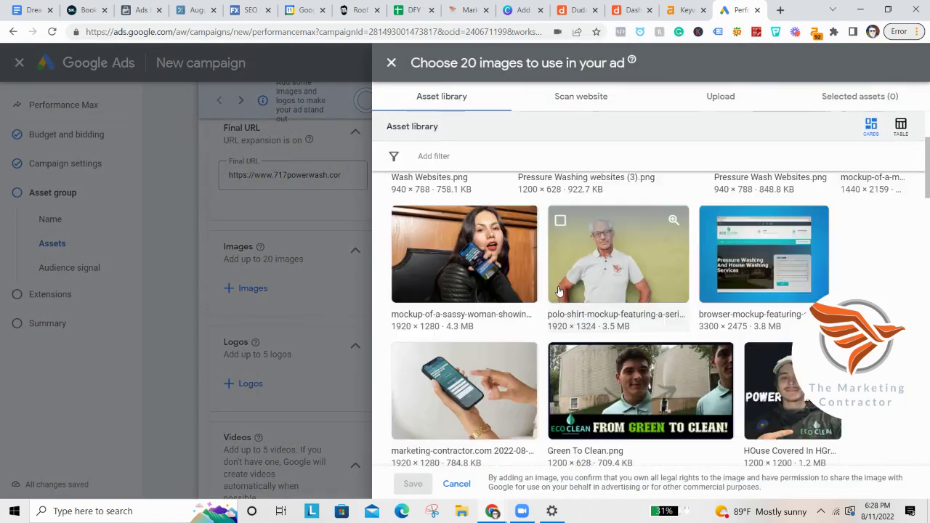
scroll(617, 223, up, 3)
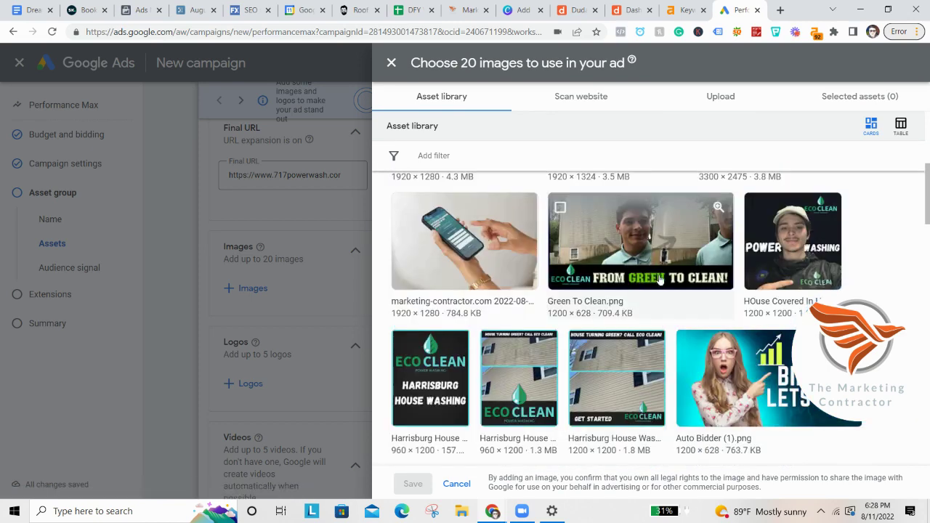
click(636, 251)
click(791, 258)
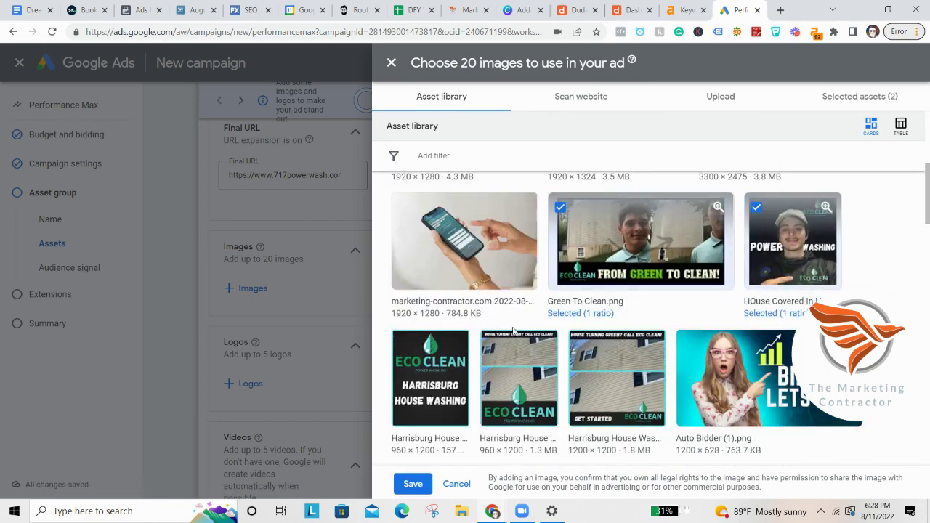
click(499, 361)
click(611, 378)
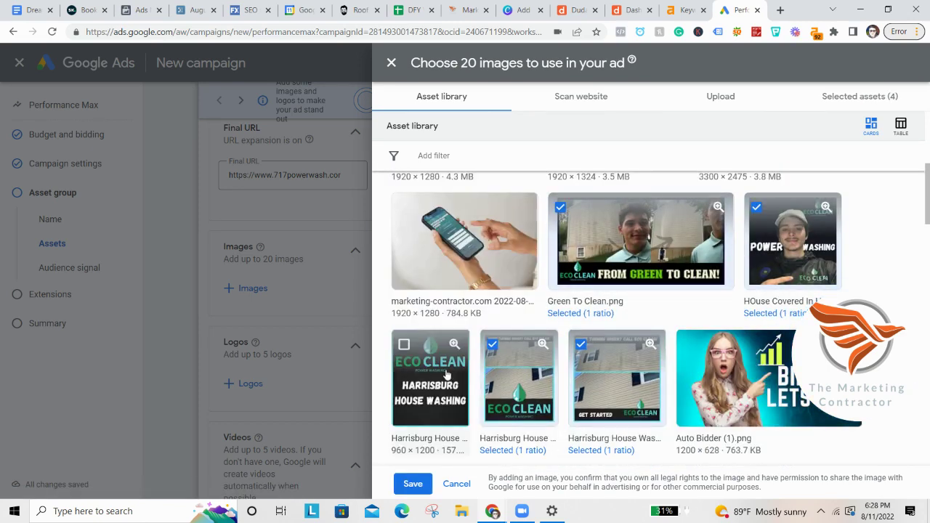
click(447, 374)
- Add the House Need Washed image, both square House Turning Green images and Green To Clean (1).png to the selection, and save the images
scroll(731, 383, down, 1)
scroll(695, 374, down, 1)
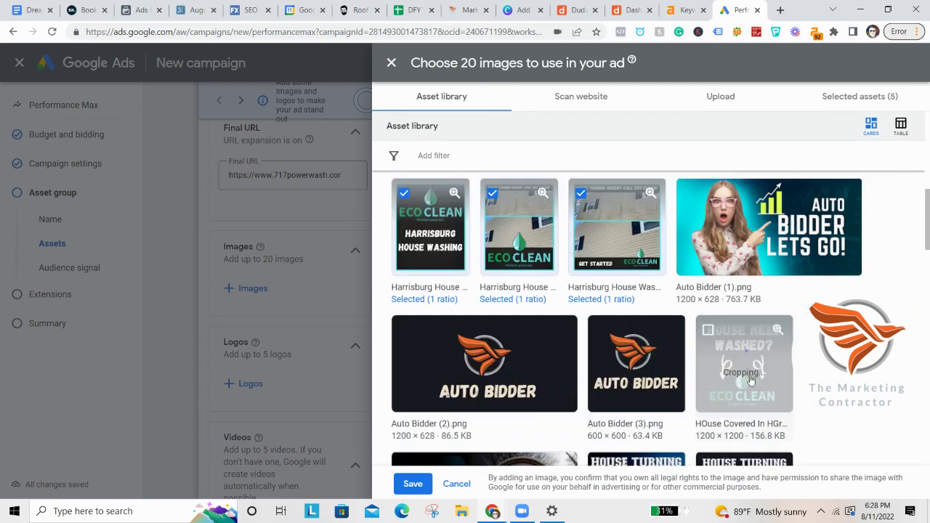
click(734, 363)
scroll(654, 327, down, 3)
click(634, 290)
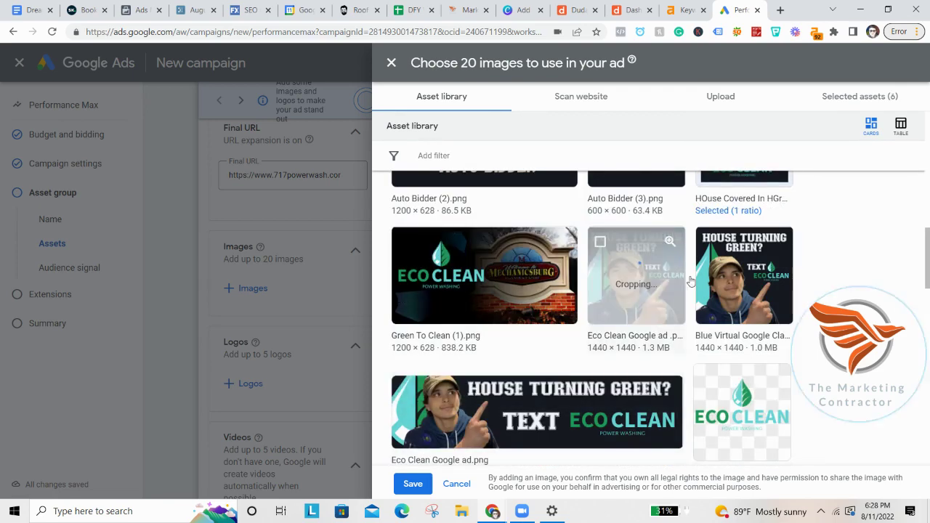
click(741, 290)
click(525, 306)
scroll(613, 334, down, 1)
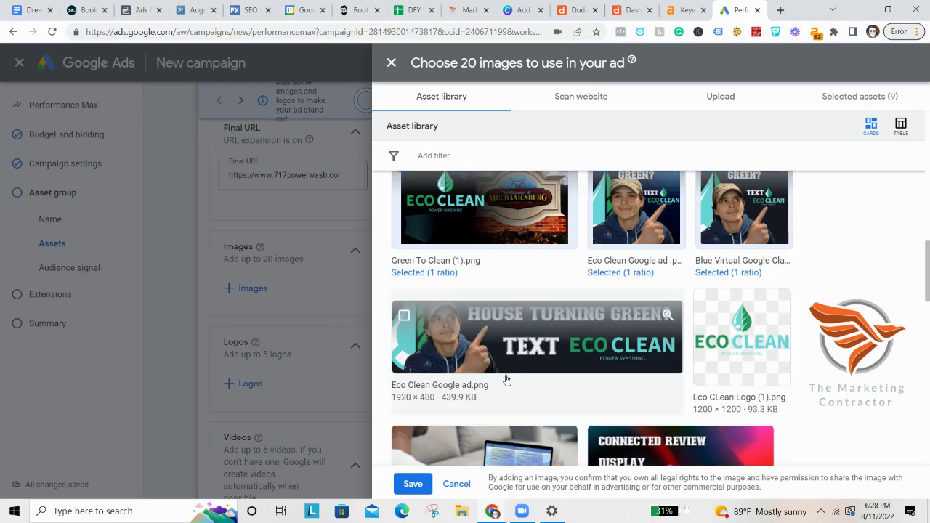
click(413, 483)
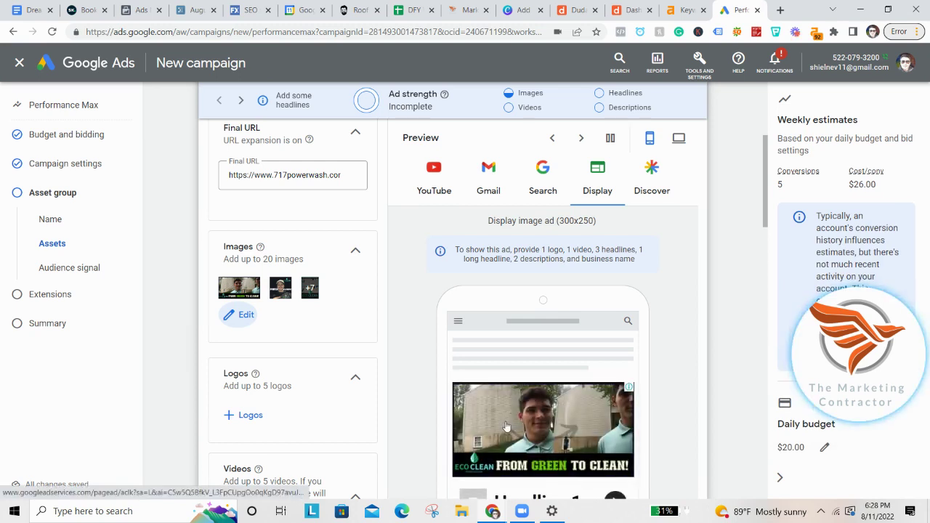
- Add Eco CLean Logo (1).png from the asset library as the asset group's logo and save it
scroll(494, 336, down, 1)
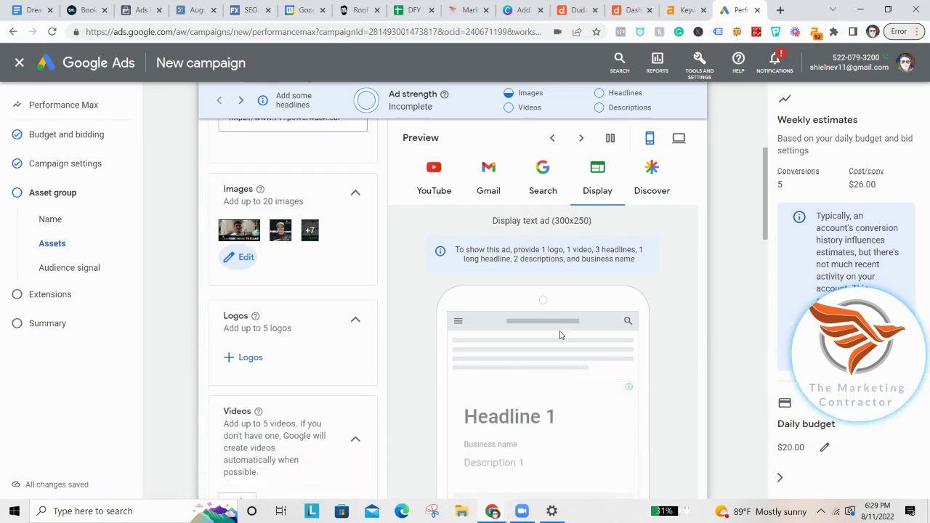
click(262, 361)
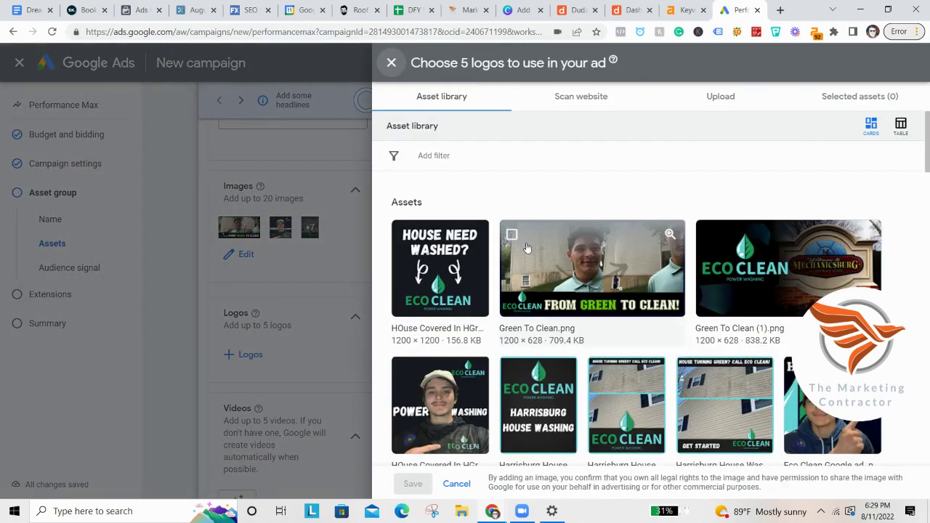
scroll(691, 247, down, 10)
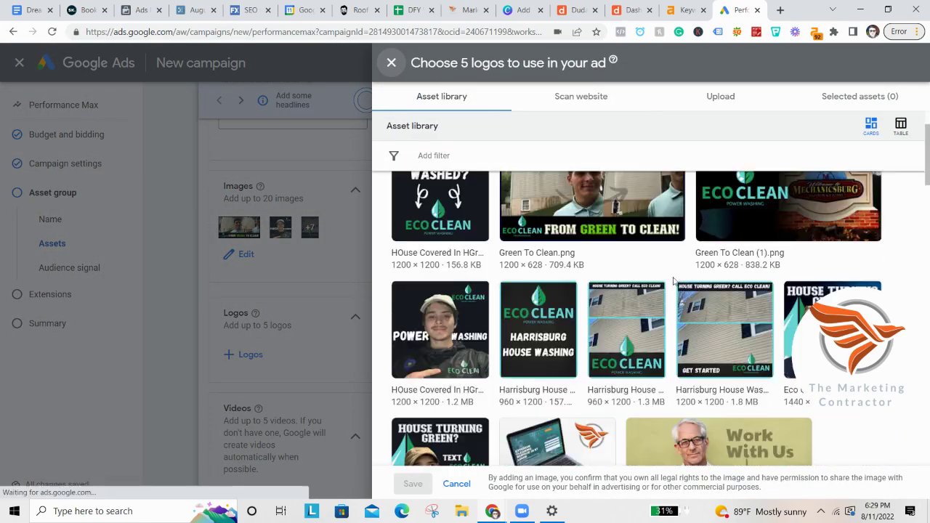
scroll(652, 329, up, 5)
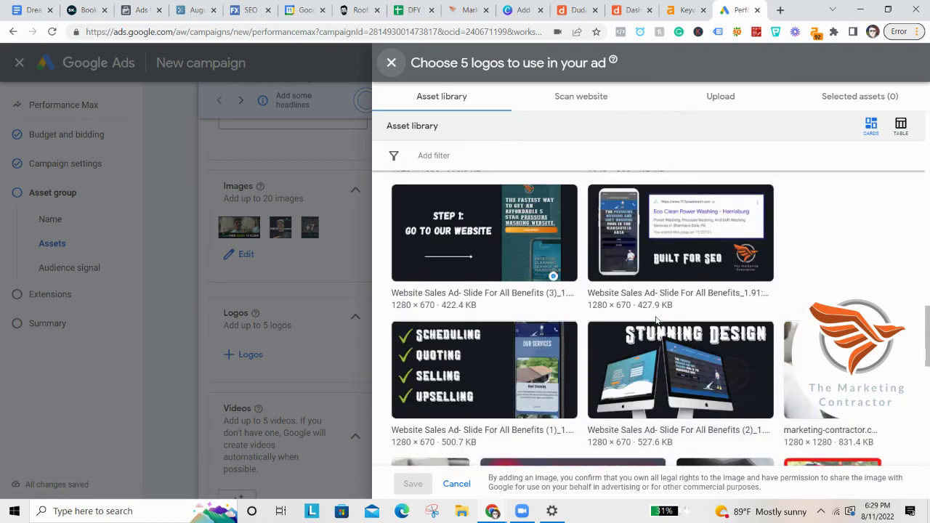
click(733, 204)
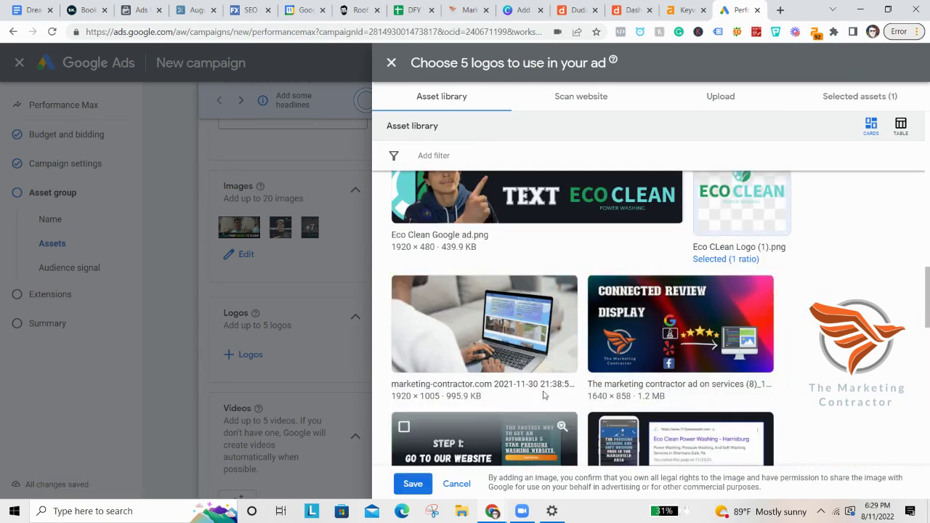
scroll(543, 394, up, 2)
click(412, 484)
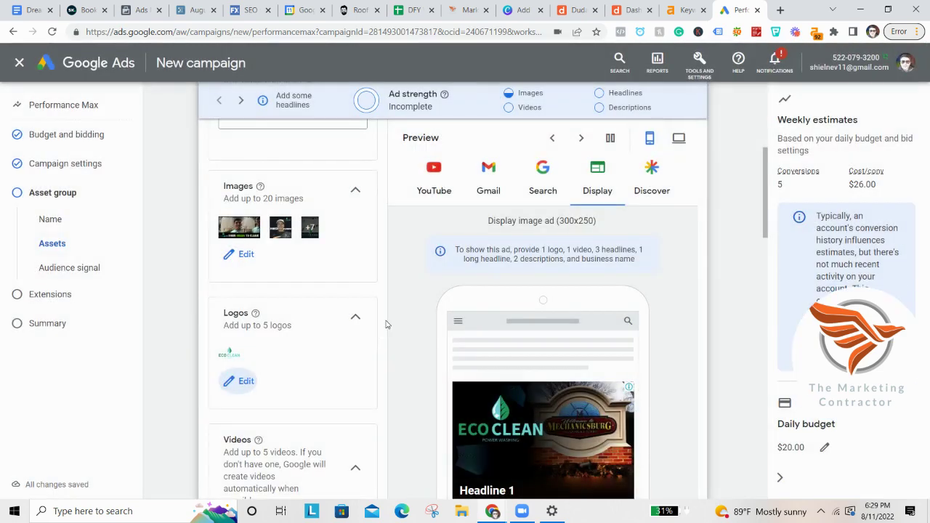
- Open the asset group's video selection and browse the asset library for pressure and soft washing videos
scroll(384, 334, down, 3)
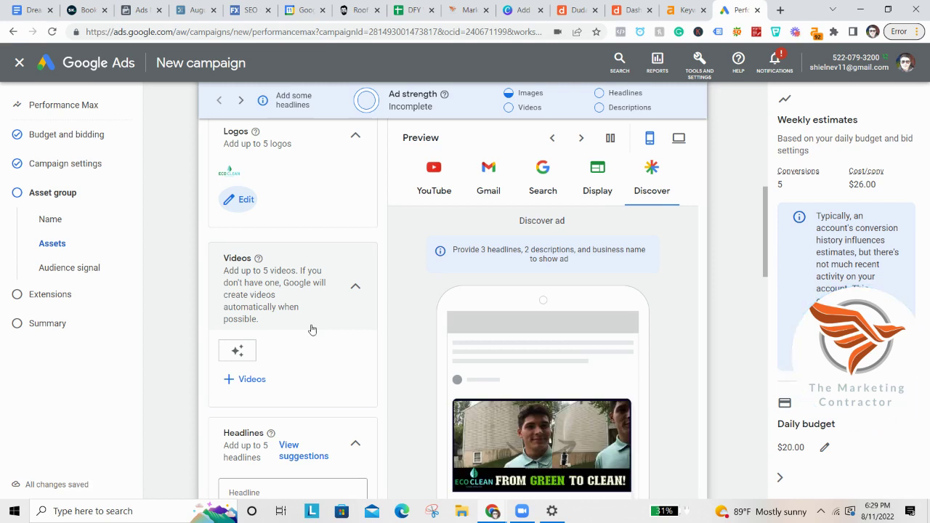
click(266, 379)
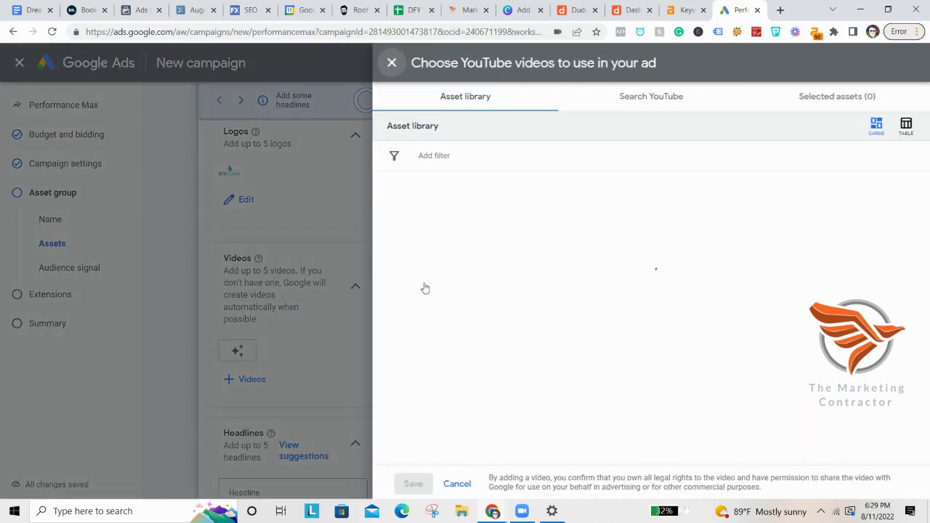
click(639, 102)
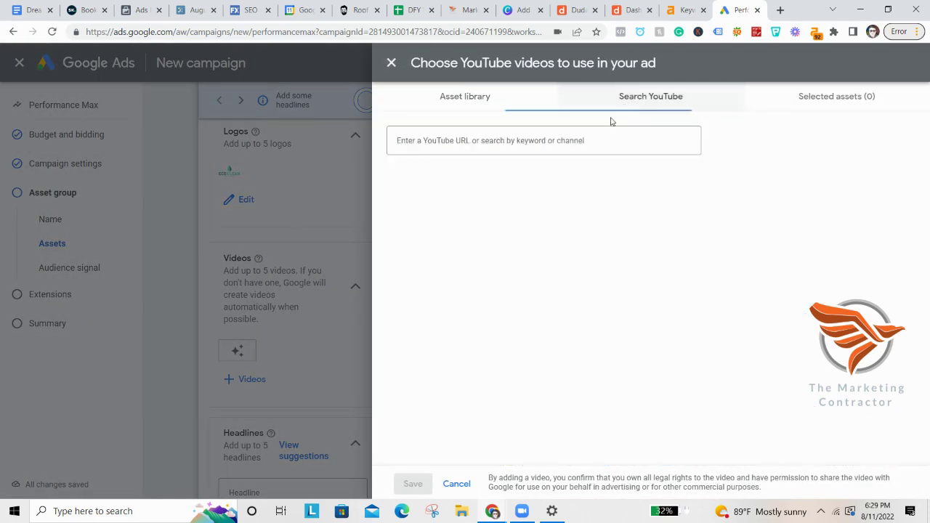
click(479, 113)
scroll(705, 236, down, 1)
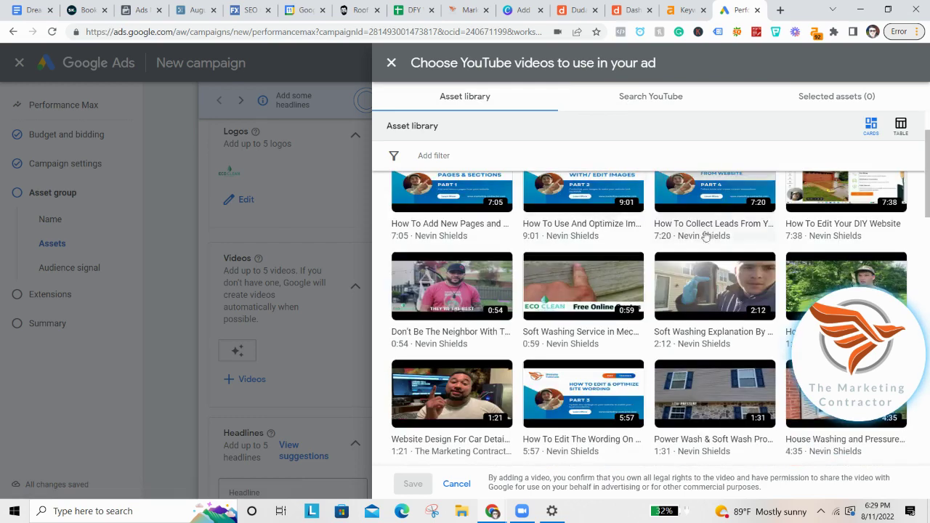
scroll(705, 236, up, 2)
scroll(654, 276, down, 3)
scroll(561, 302, up, 2)
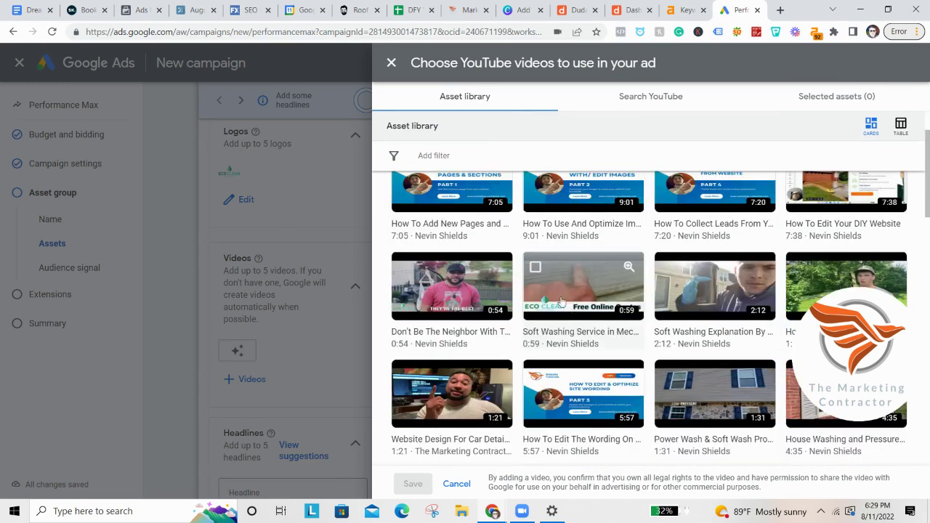
- Select the Soft Washing Service, Soft Washing Explanation, How To Prepare For Your House and Don't Be The Neighbor videos, and save them
click(561, 301)
click(715, 287)
scroll(715, 287, down, 1)
click(814, 211)
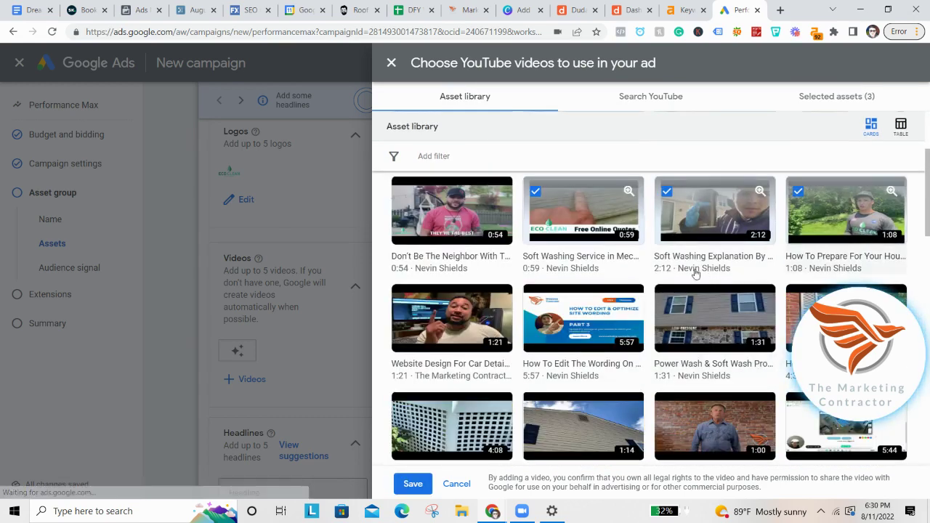
scroll(696, 273, down, 1)
scroll(483, 389, up, 3)
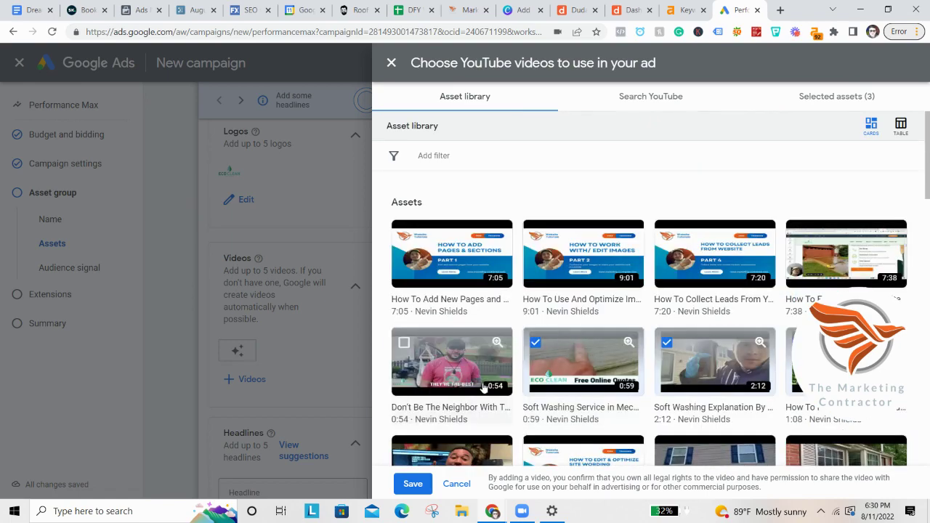
click(483, 389)
click(413, 484)
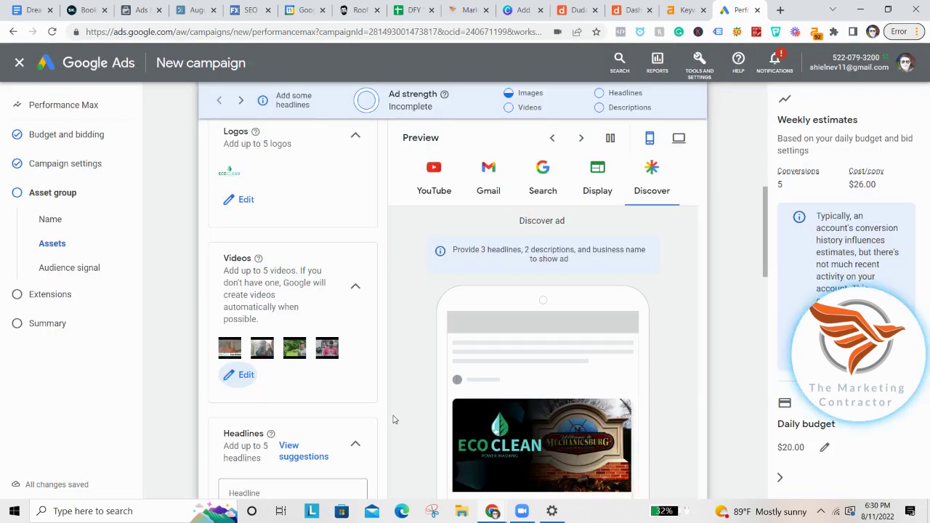
- Fill the first two headlines with the suggestions "Eco Clean Power Washing" and "Pressure Washing Pricing Tool"
scroll(395, 419, down, 1)
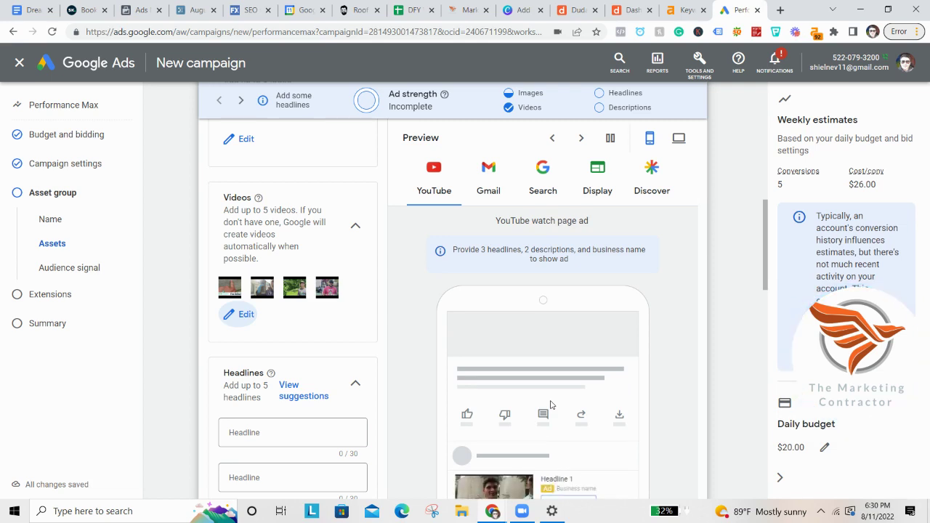
scroll(115, 418, down, 2)
click(303, 317)
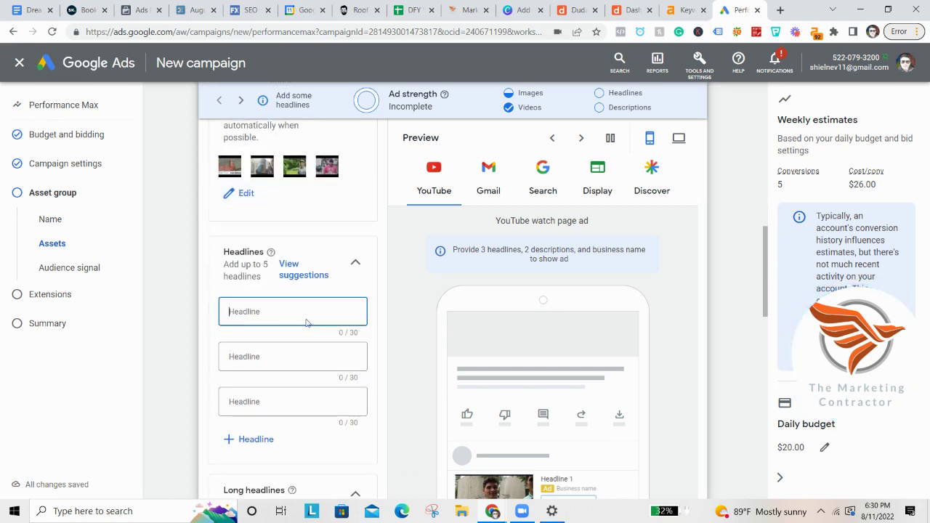
click(307, 365)
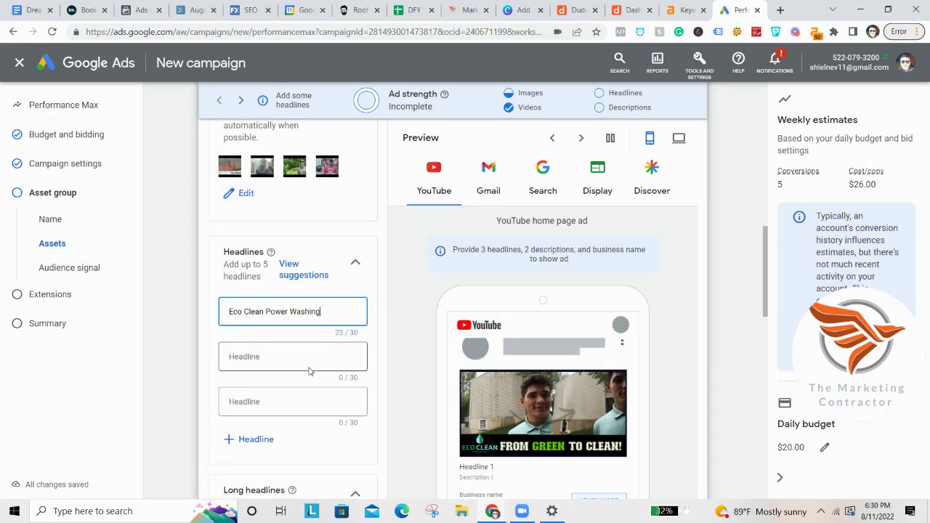
click(270, 354)
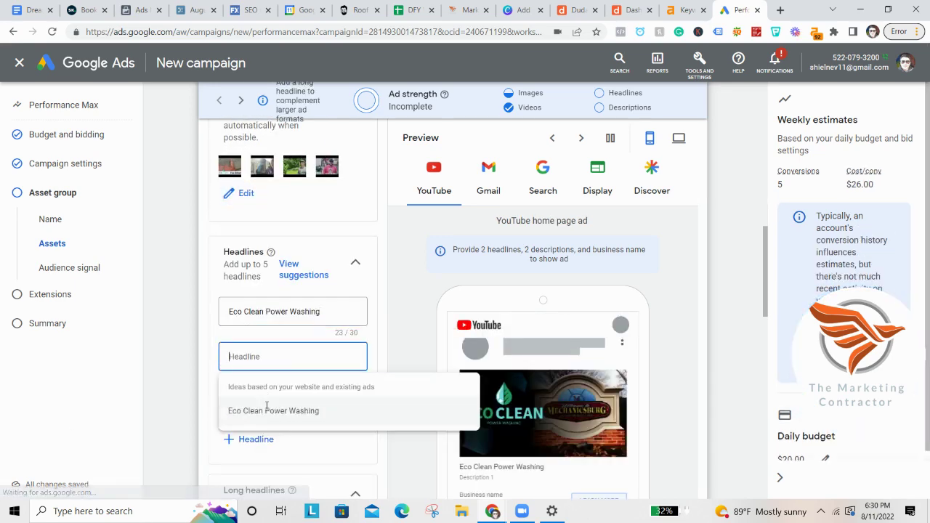
click(264, 405)
click(259, 357)
click(266, 409)
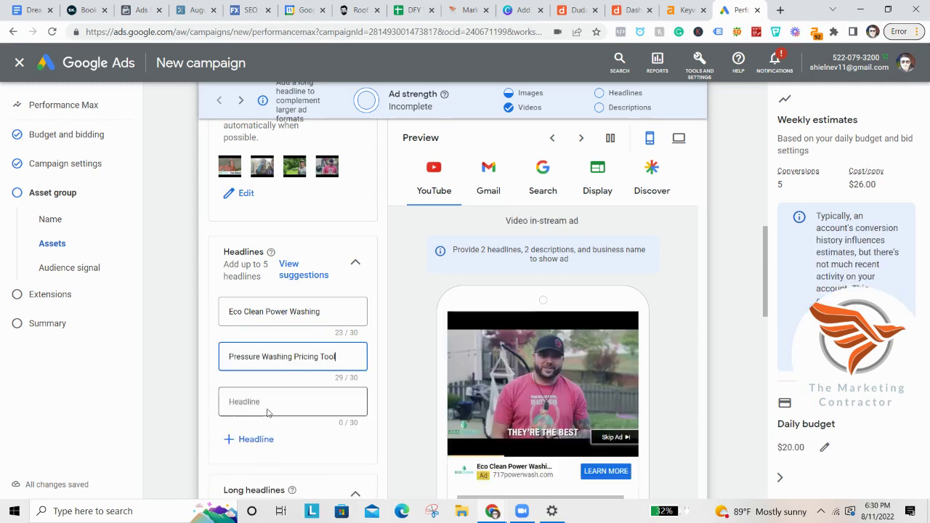
- Choose the suggestion "Soft Washing Services" as the third headline
click(261, 402)
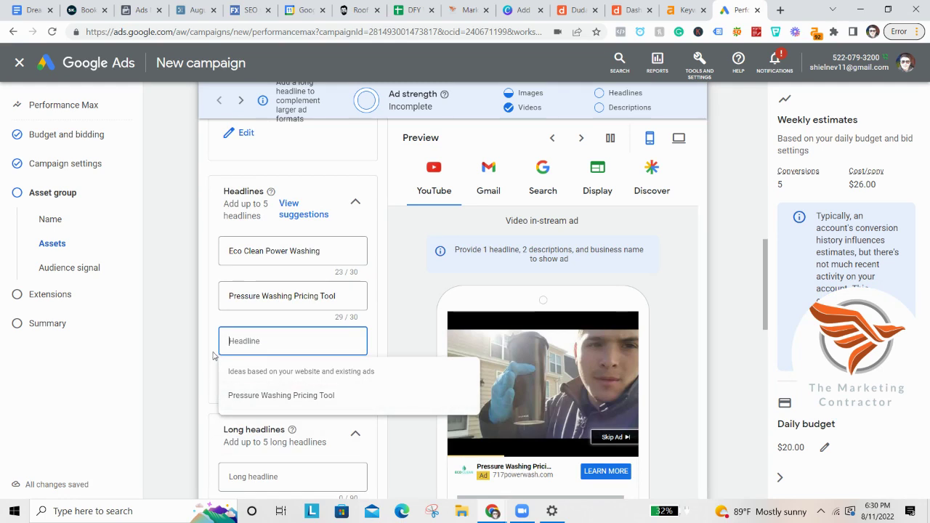
click(249, 326)
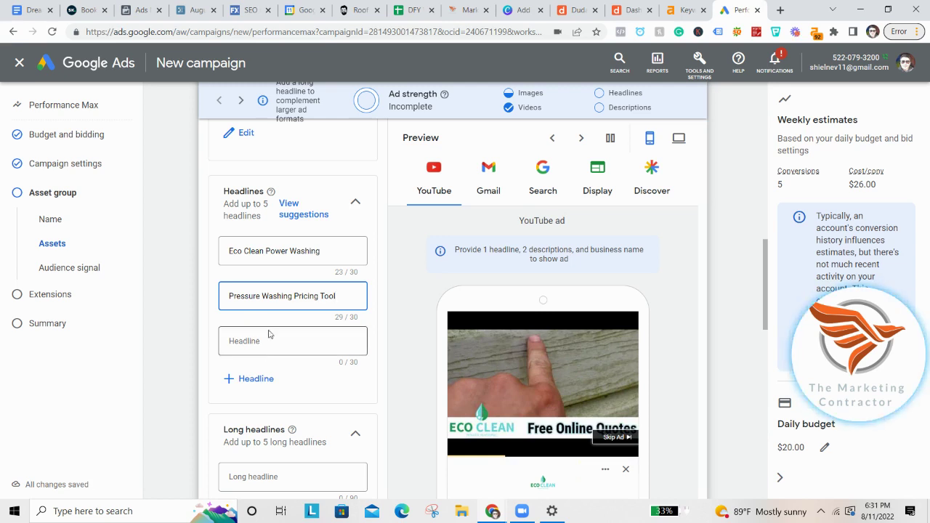
click(269, 338)
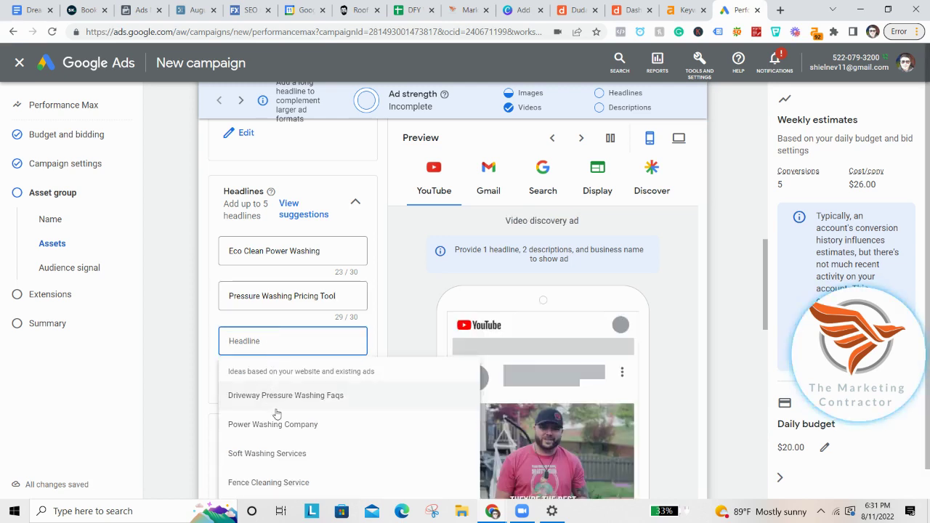
click(295, 454)
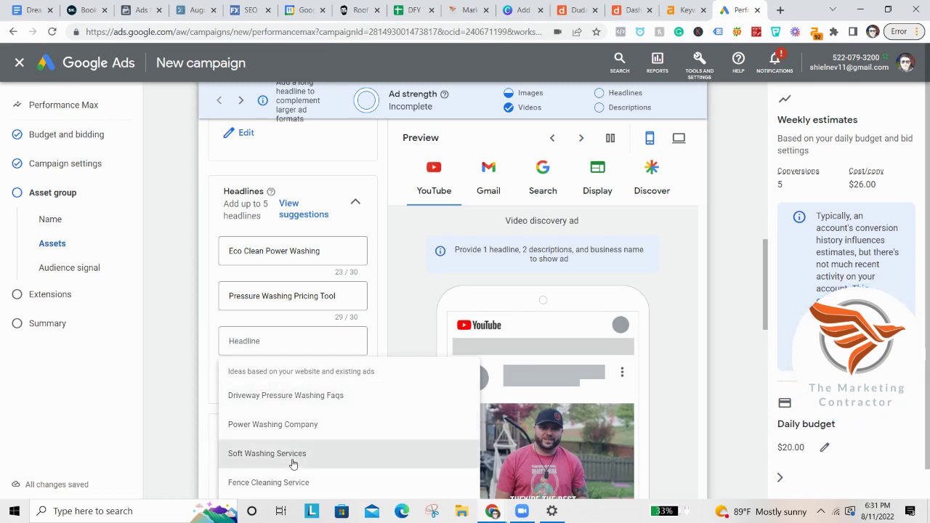
click(240, 383)
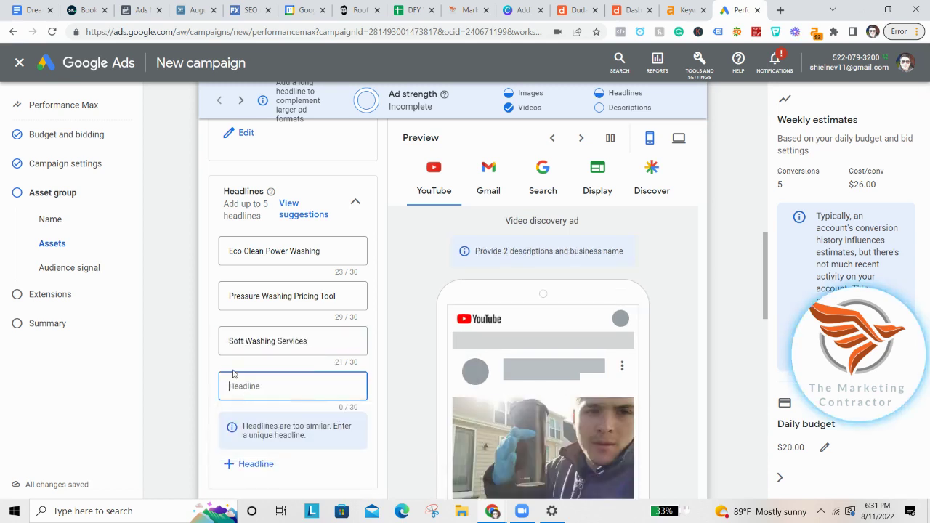
click(232, 369)
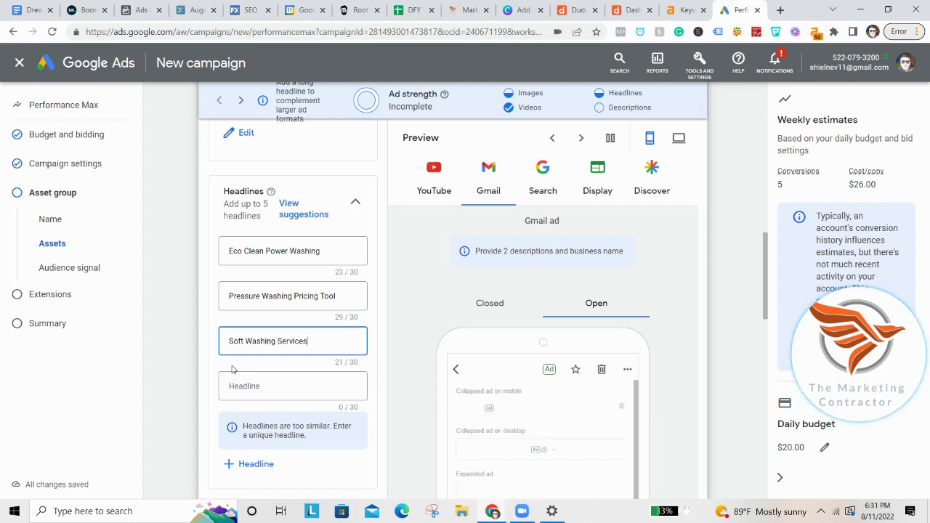
- Enter "Pressure Washing Prices" as the fourth headline
click(237, 377)
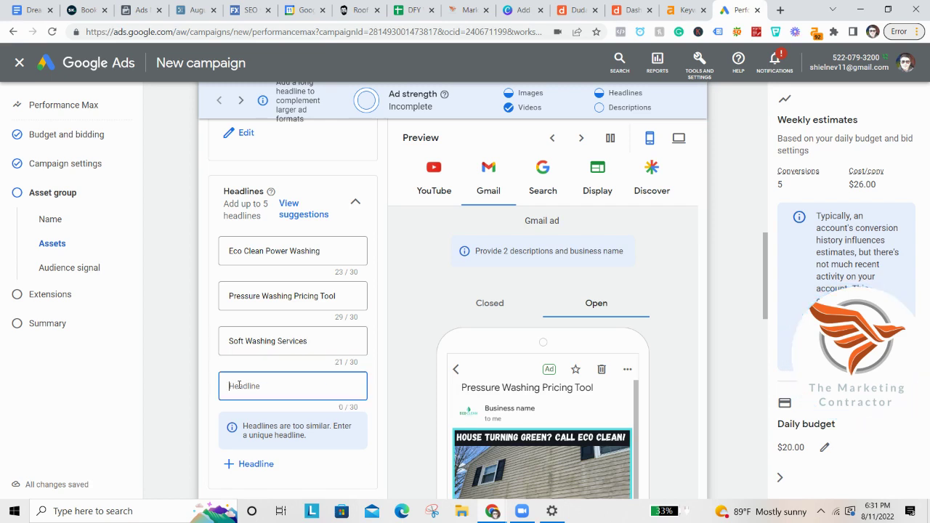
text(Pressure W)
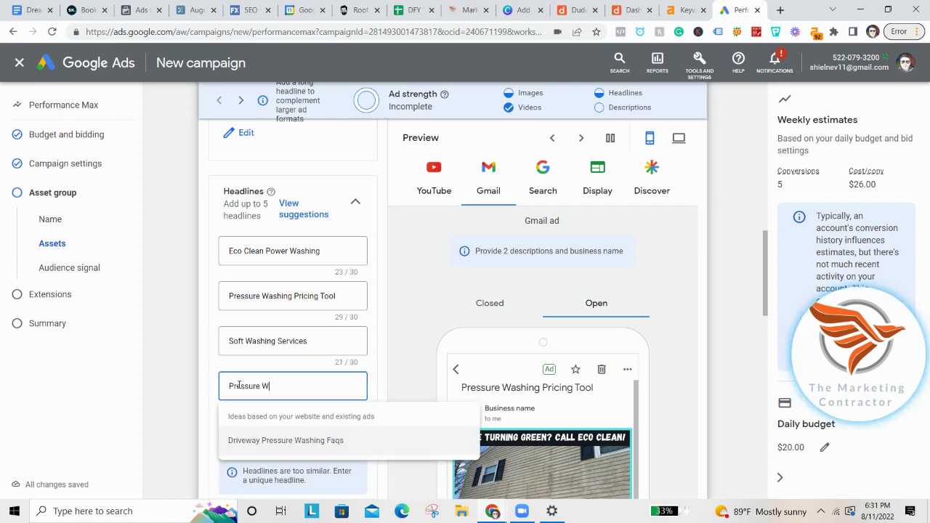
text(ashing Price)
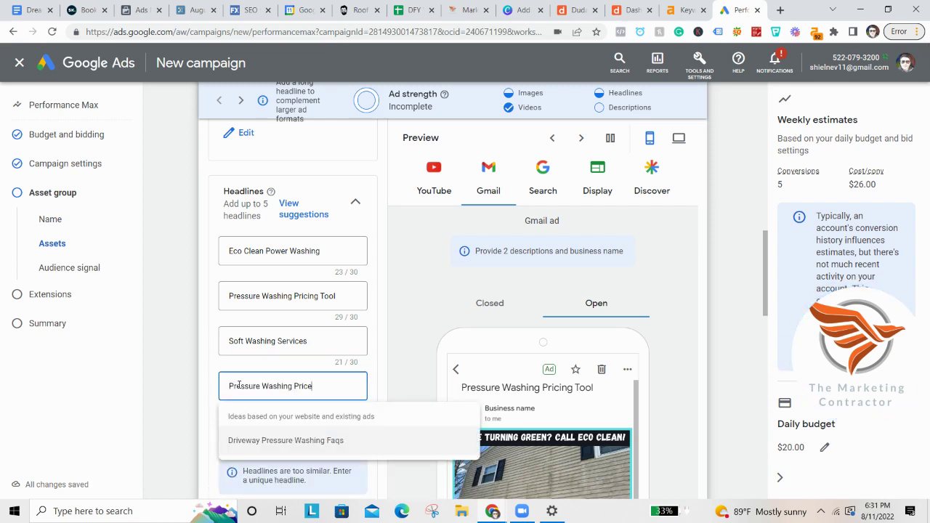
text(s)
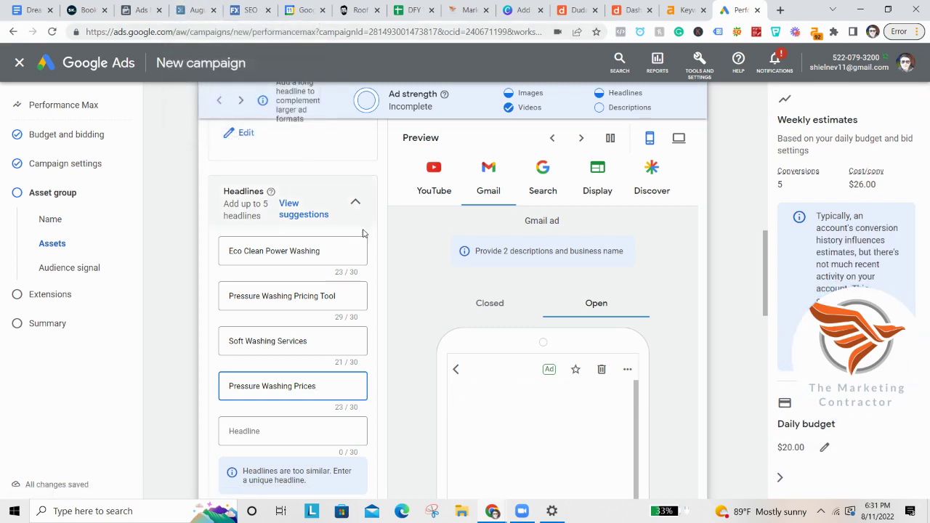
- Write the first long headline as "Eco Clean Power Washing Is fully ensured, LIscenced, and Trained"
scroll(363, 232, down, 3)
click(305, 347)
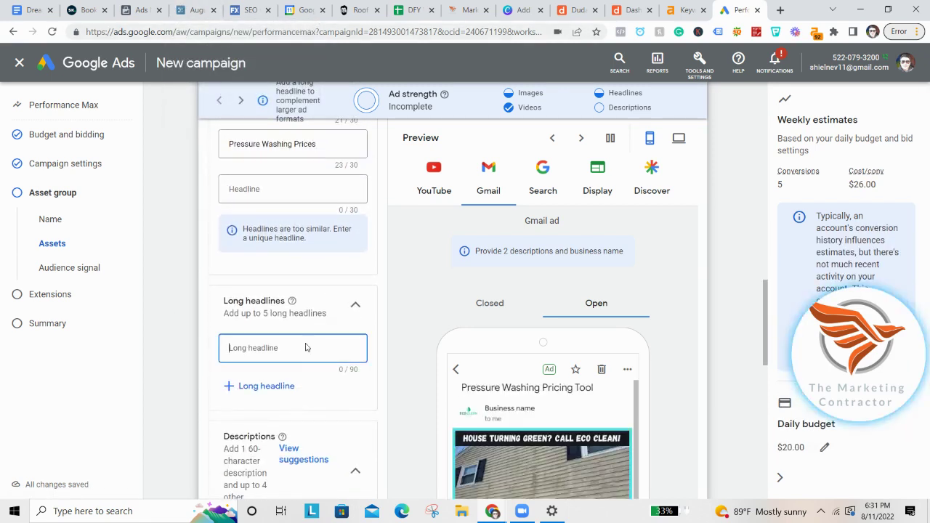
scroll(295, 343, down, 1)
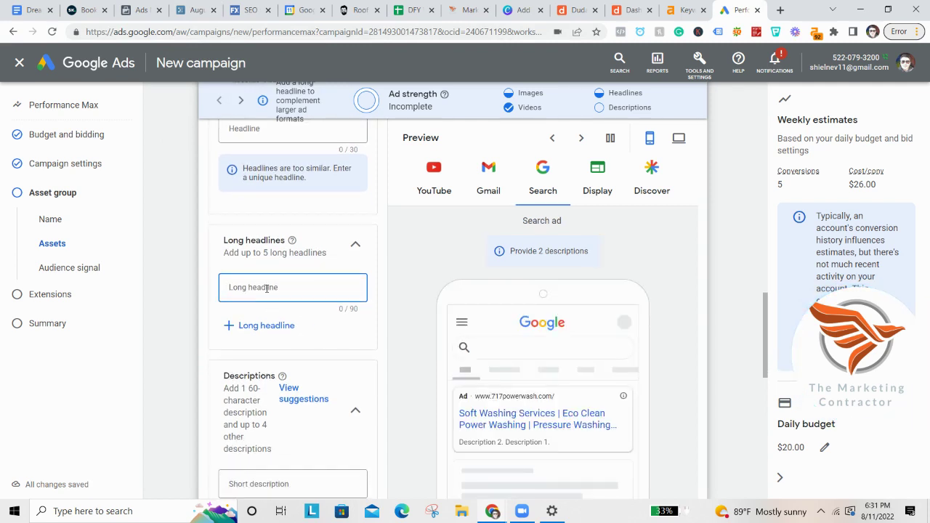
text(Eco Cle)
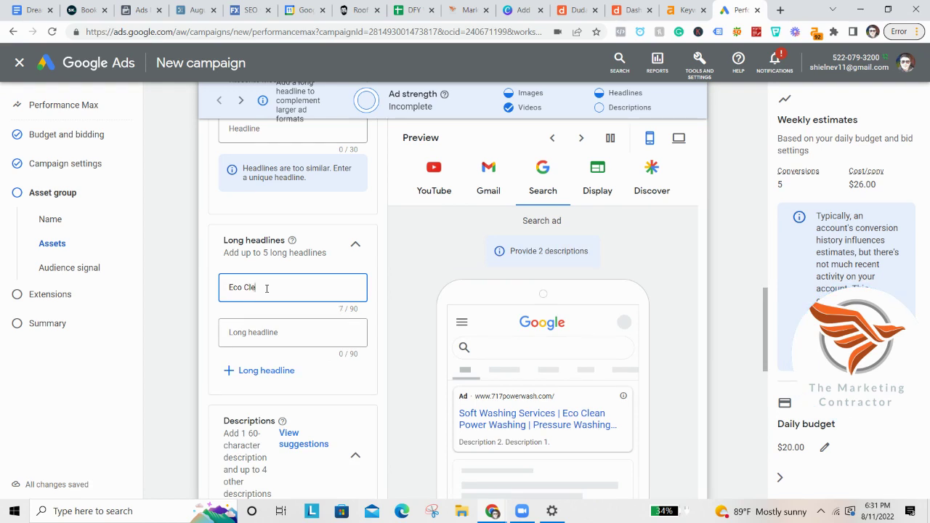
text(an Power Washing )
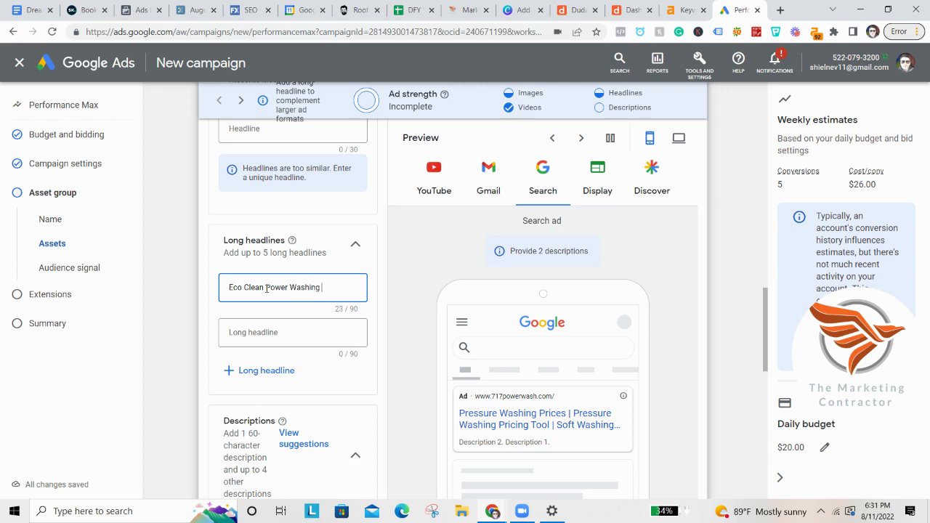
text(Is fully en)
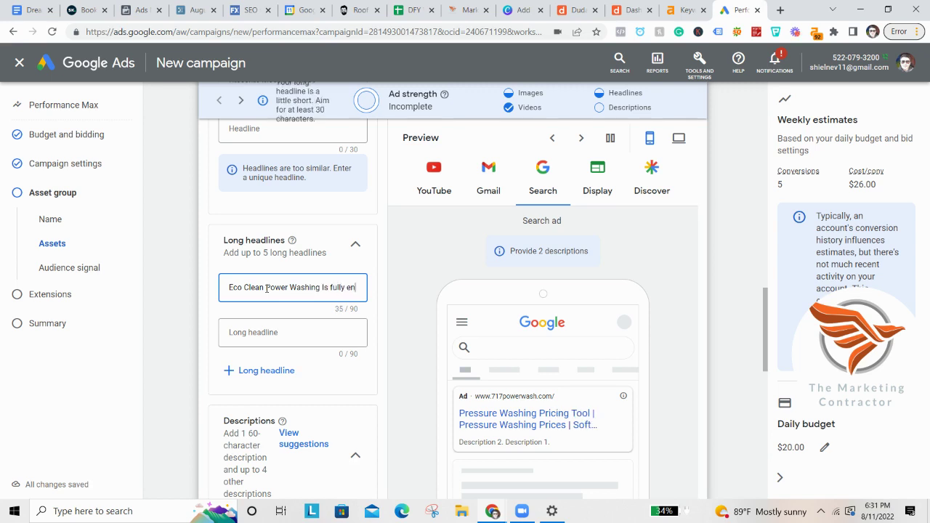
text(suire)
key(BackSpace)
key(BackSpace)
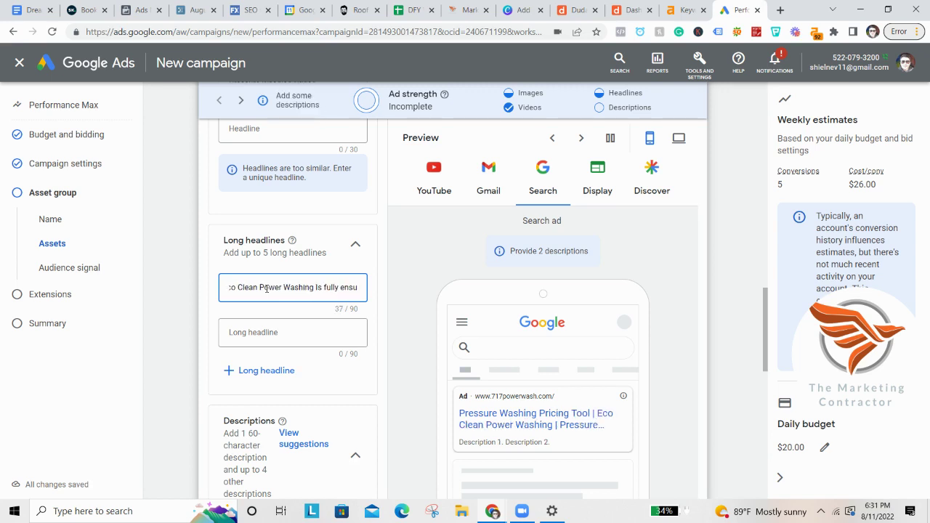
text(red, L)
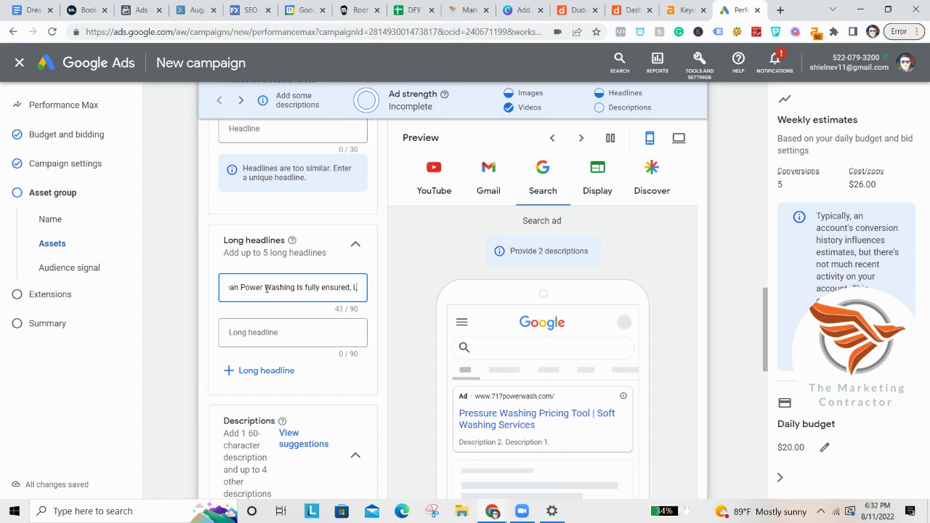
text(Iscend)
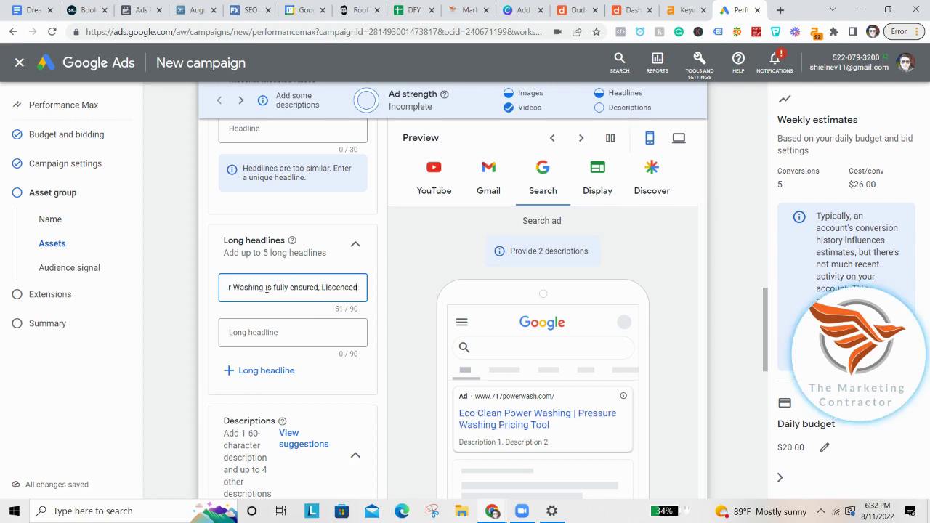
text(and Tra)
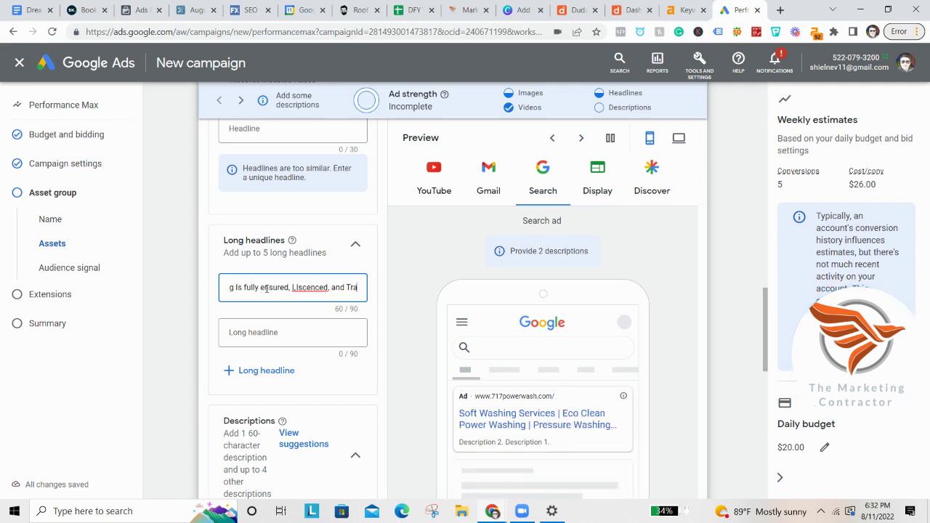
text(ined)
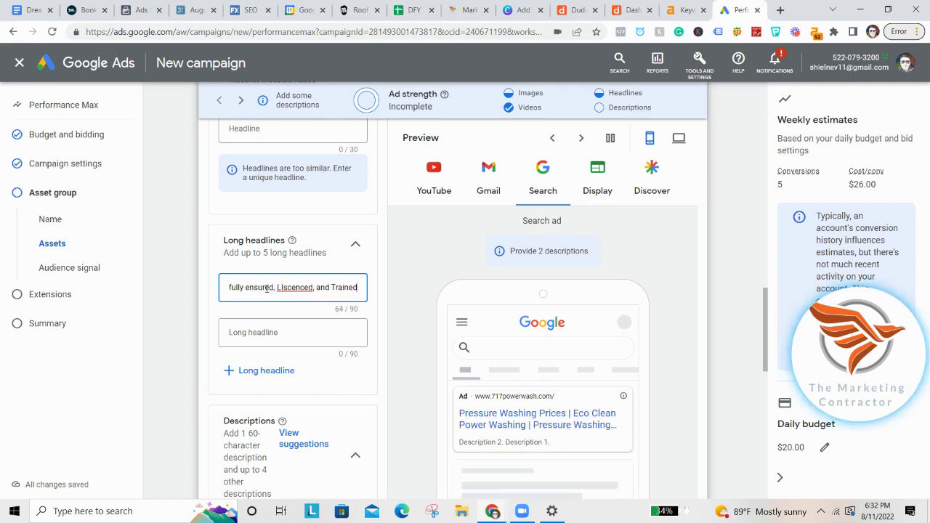
- Replace the misspelled word in the first long headline with the spell-check suggestion "Licensed"
double_click(297, 288)
right_click(297, 287)
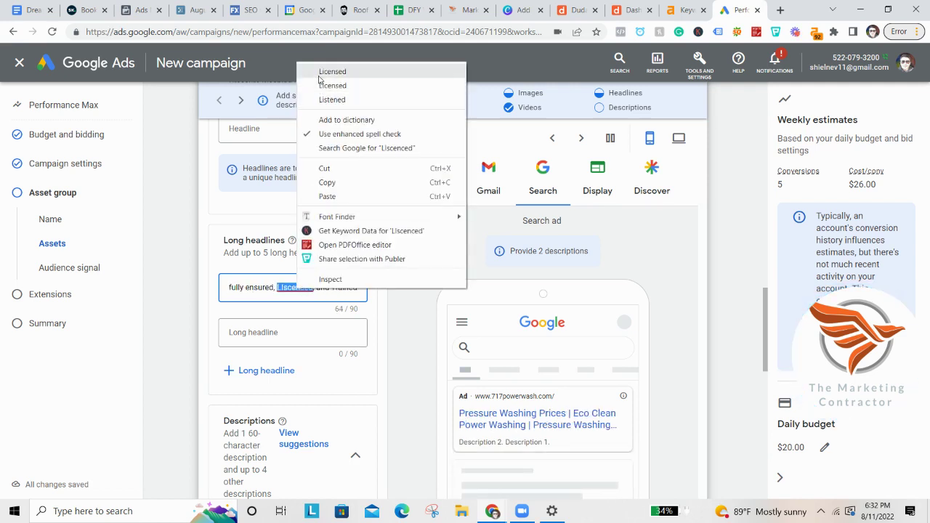
click(319, 68)
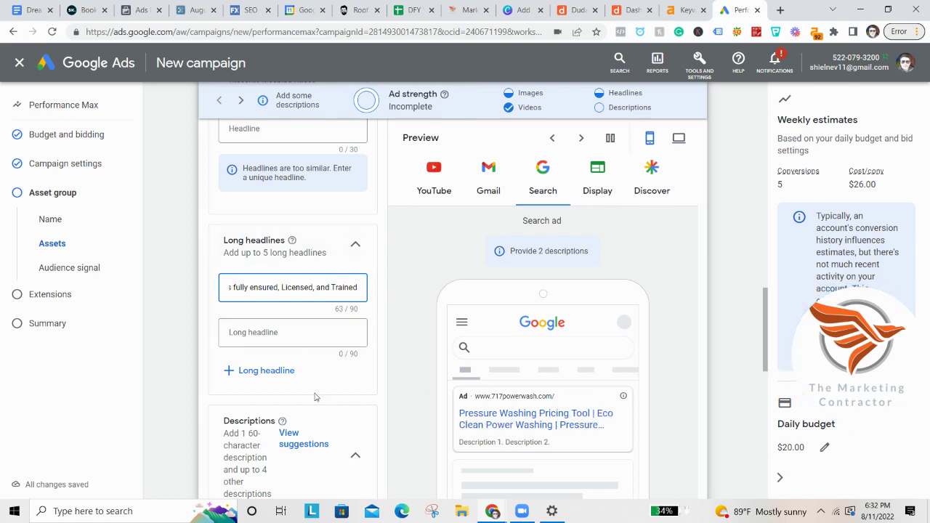
- Choose the suggestions "Low Pressure House Washing Before And After" as short description and "Pressure Washing And Soft Washing Services In Carlisle By Eco Clean Power Washing" as second description
click(270, 331)
scroll(271, 286, down, 3)
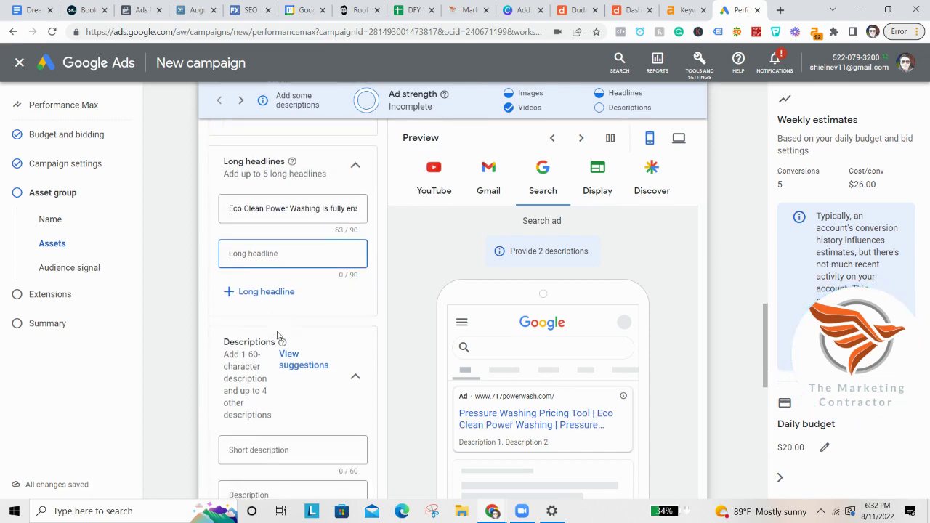
click(290, 351)
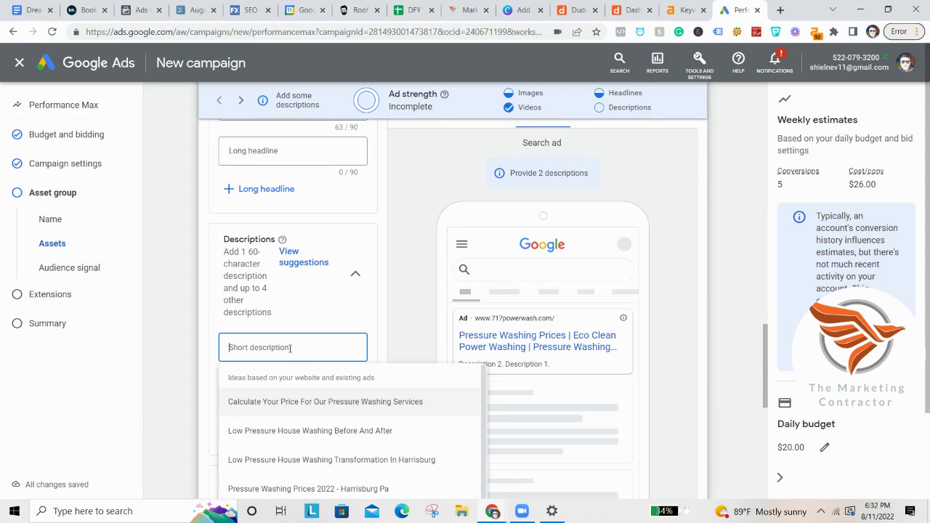
click(327, 429)
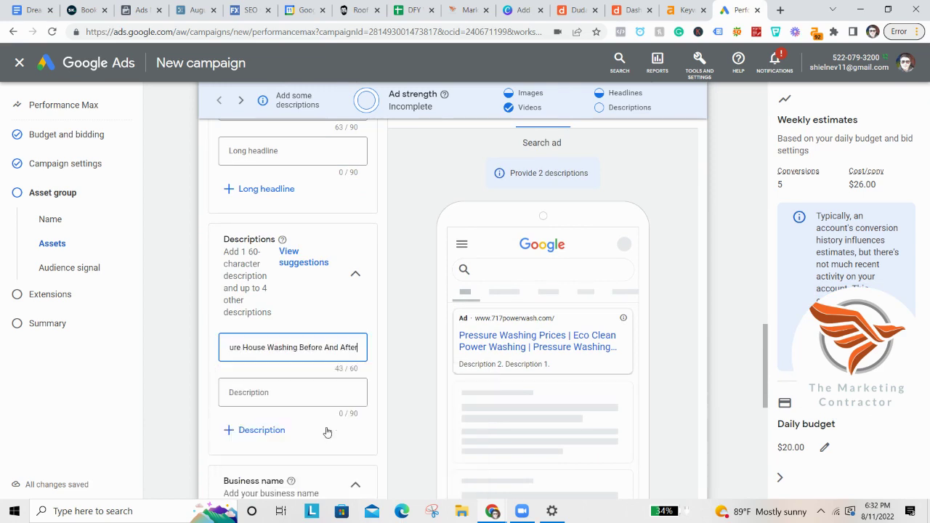
click(280, 390)
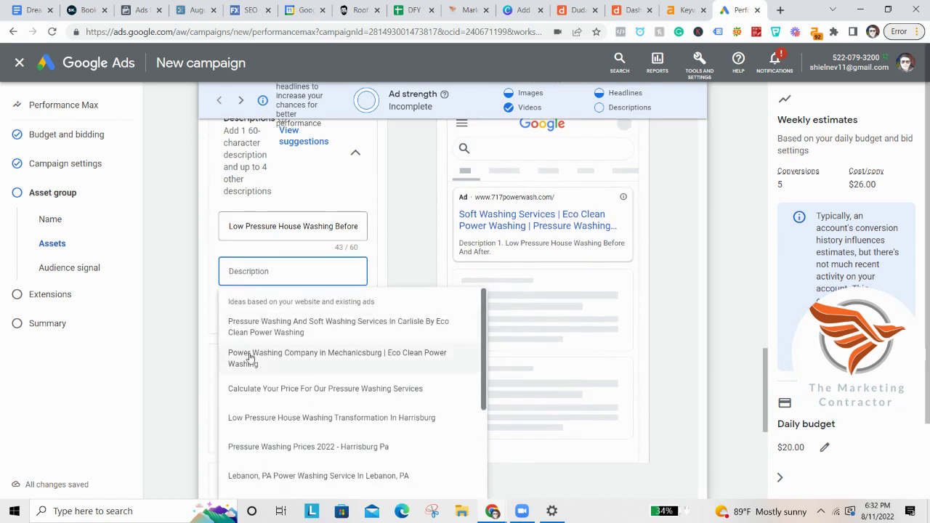
click(254, 343)
- Enter "Eco Clean Power Washing" as the business name of the asset group
click(251, 388)
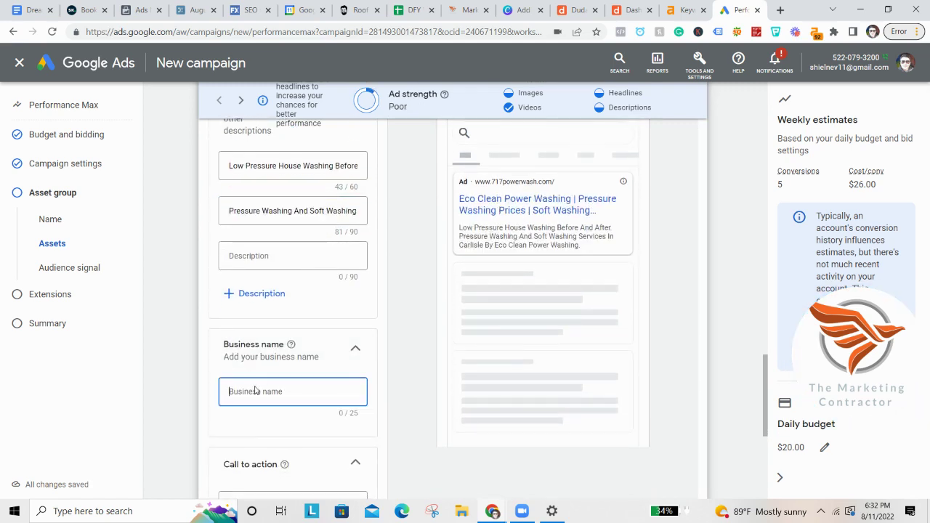
text(Eco Clean)
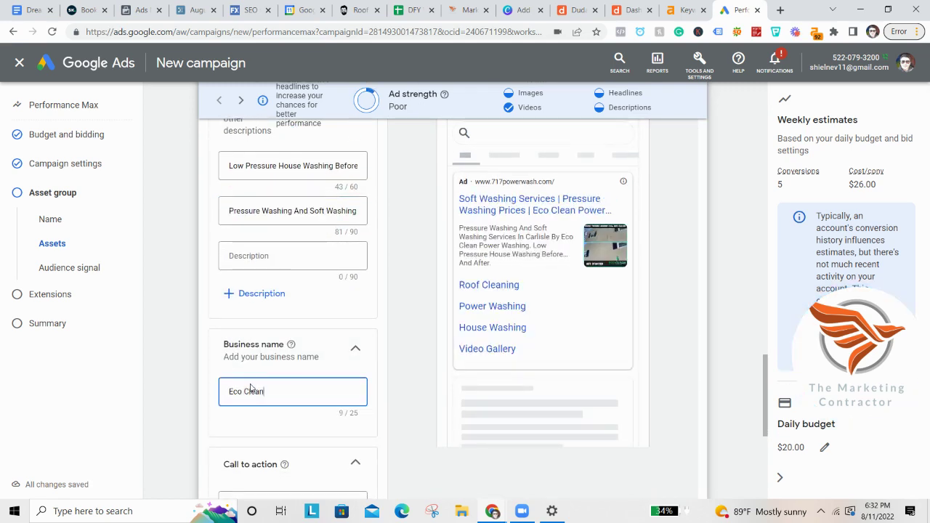
text( Power Washing)
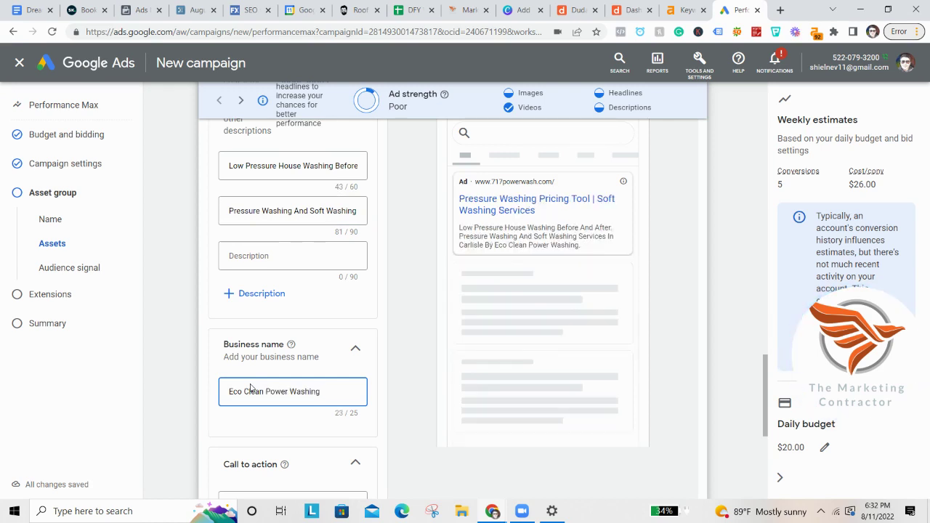
scroll(308, 261, down, 2)
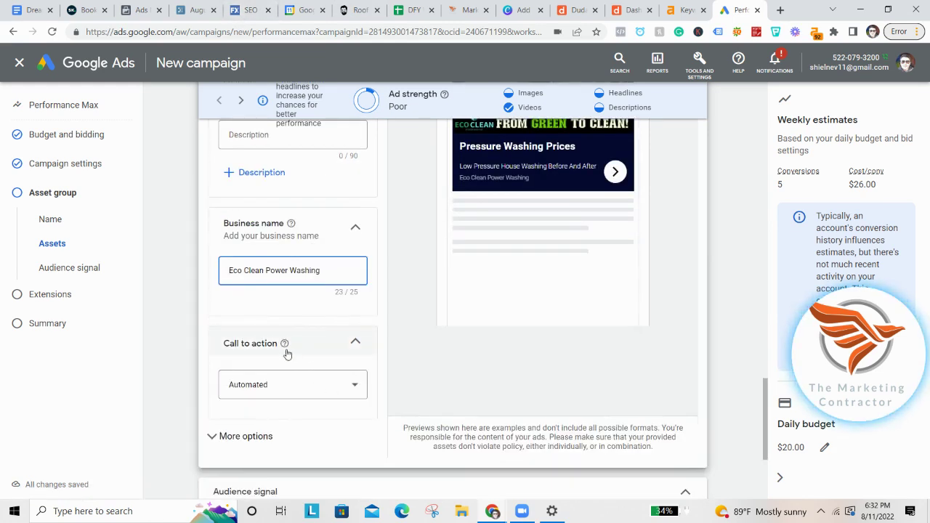
scroll(323, 378, down, 1)
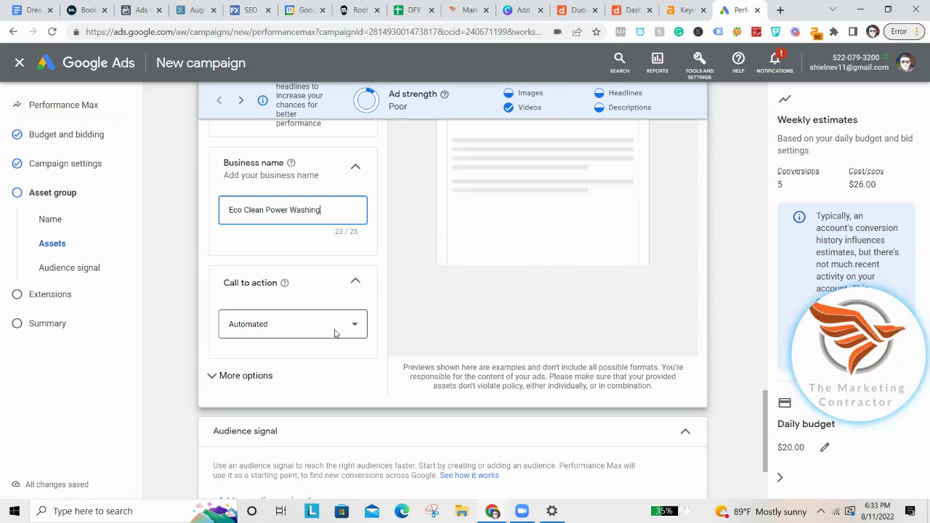
click(270, 380)
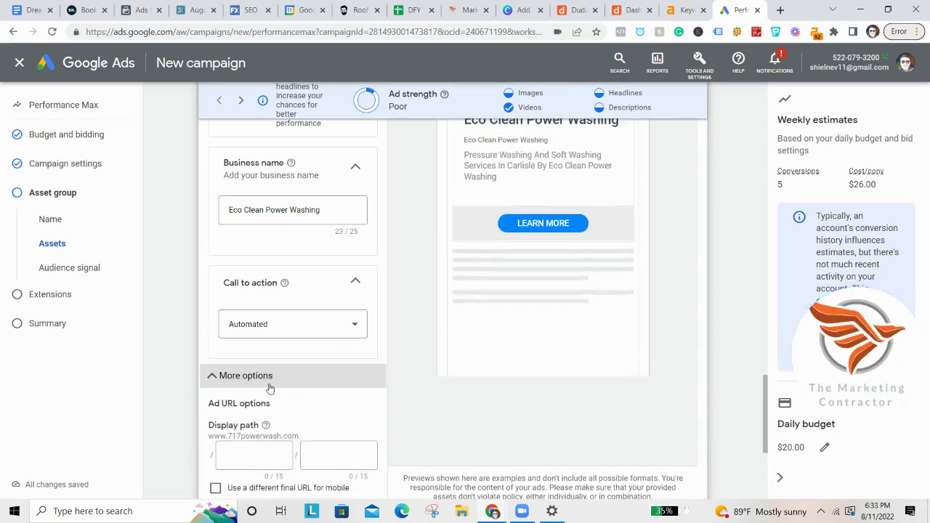
scroll(318, 377, down, 2)
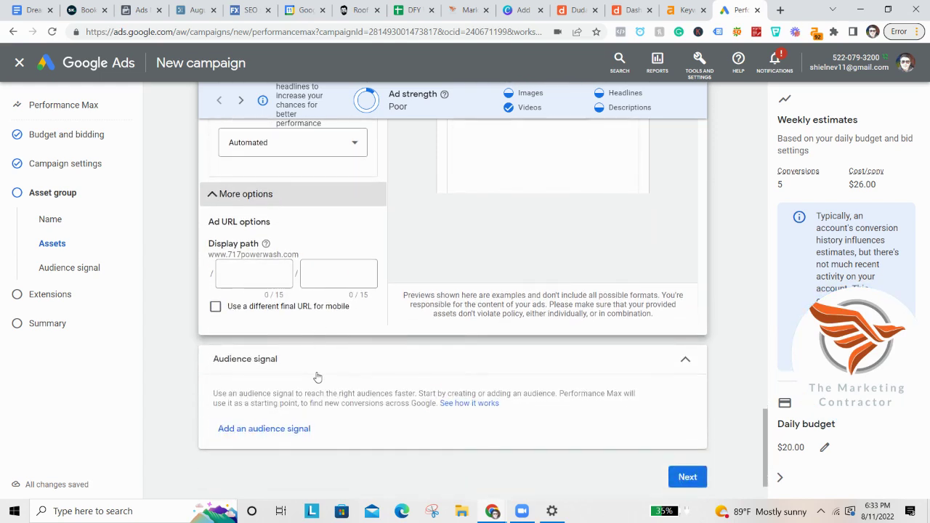
click(245, 194)
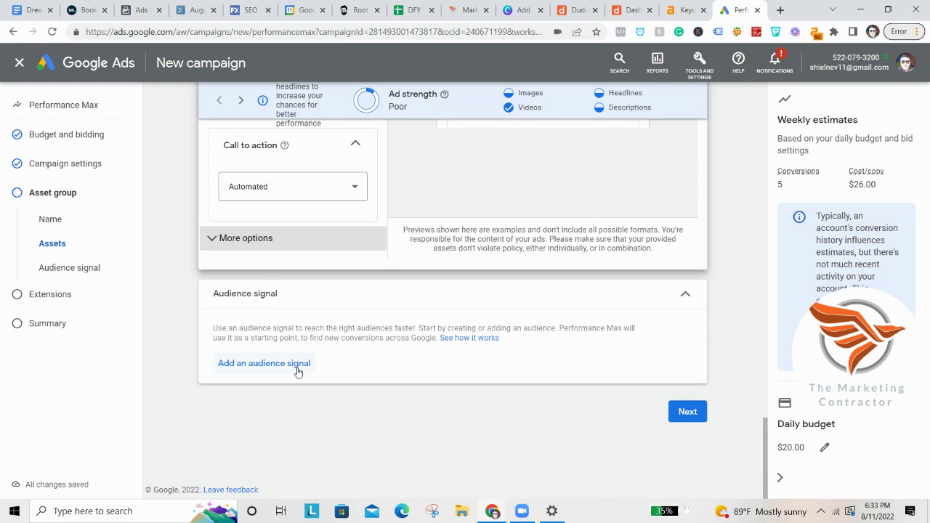
- Add the saved audience "Mechanicsburg Pressure Washing" from the other audiences as the asset group's audience signal
click(298, 370)
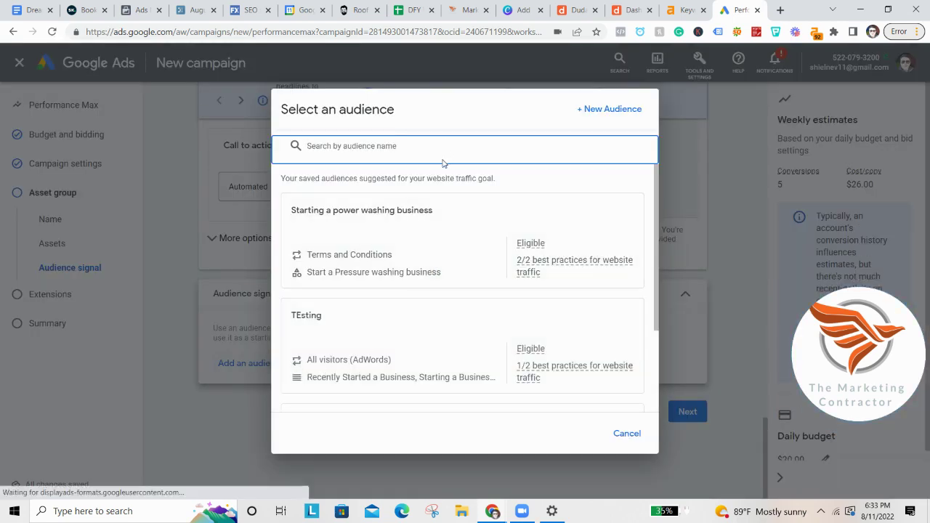
scroll(413, 293, down, 3)
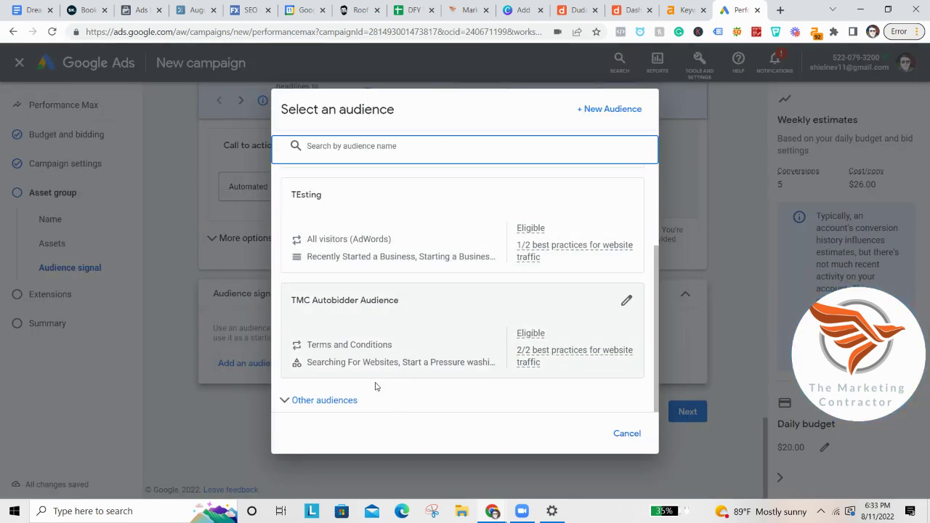
click(349, 401)
scroll(394, 320, down, 5)
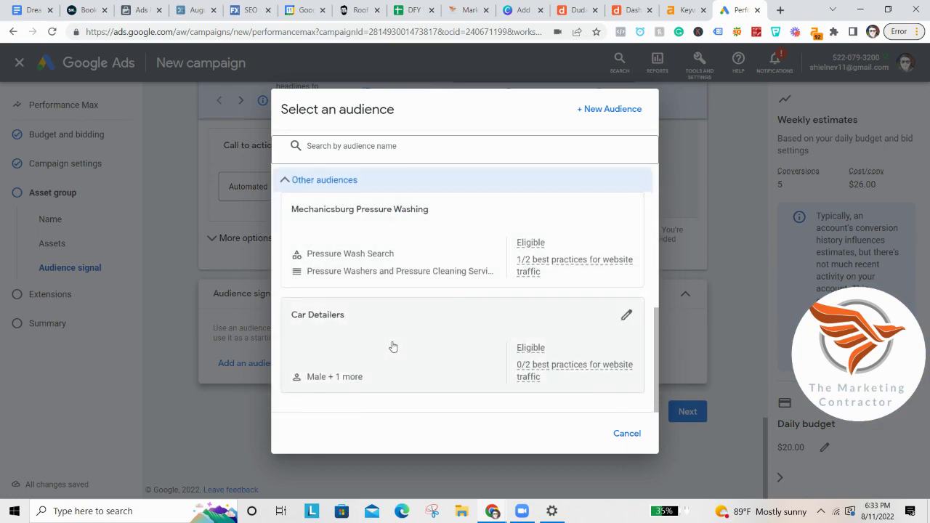
scroll(393, 347, up, 4)
scroll(390, 346, down, 3)
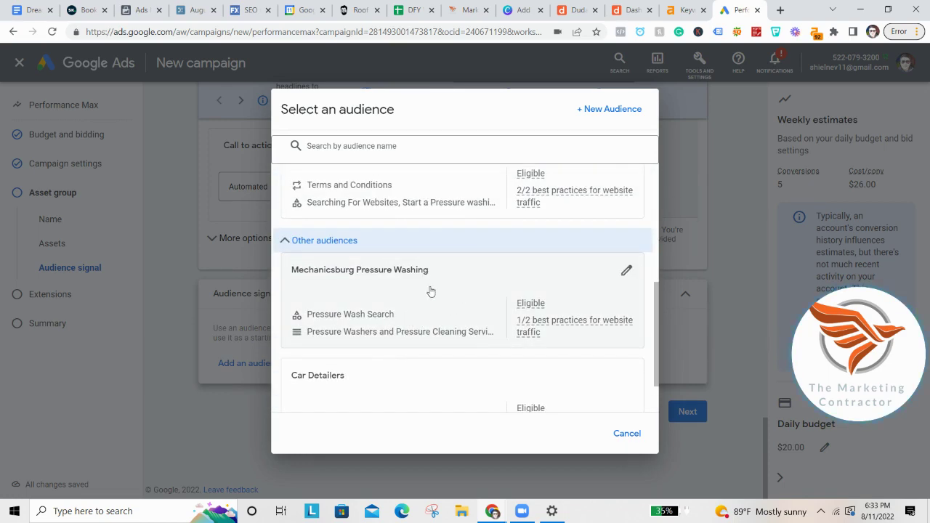
click(391, 299)
scroll(418, 331, down, 1)
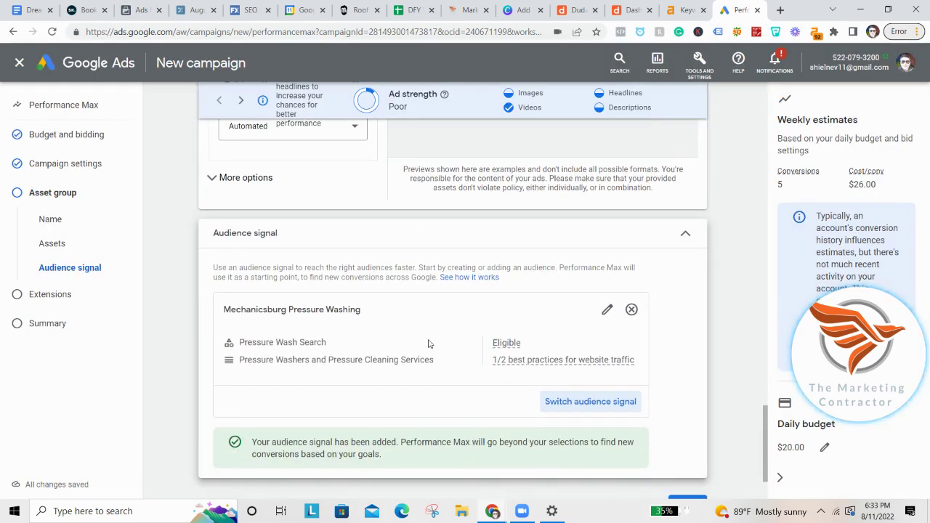
scroll(530, 350, down, 2)
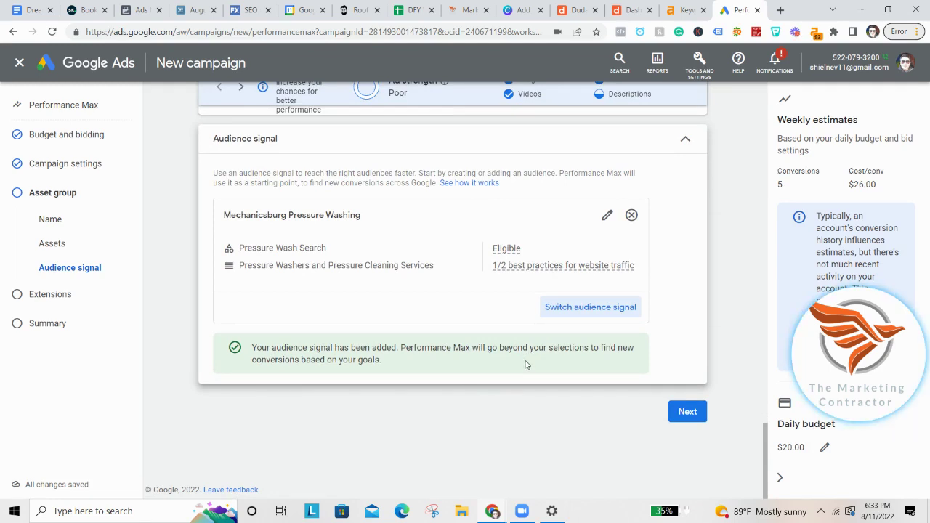
- Examine the YouTube ad previews for the asset group, including the in-stream video and home page formats
scroll(529, 363, up, 10)
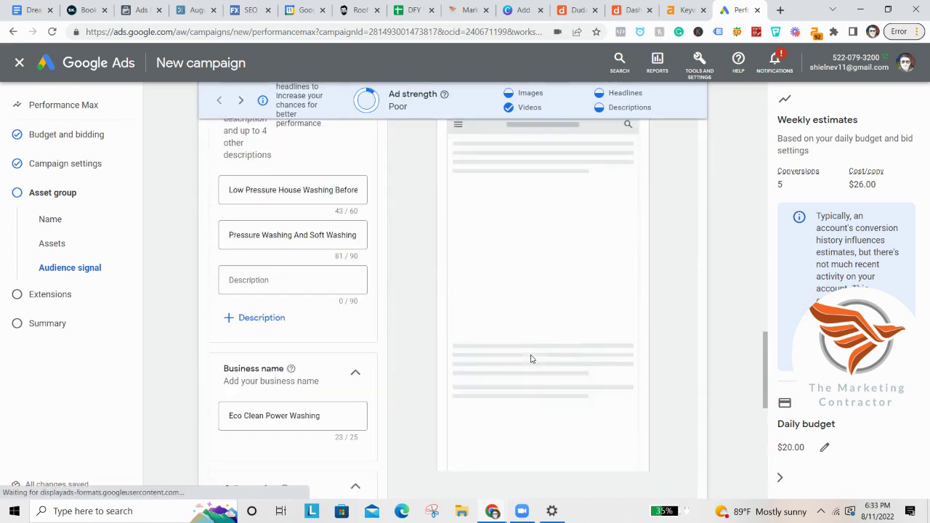
scroll(522, 363, up, 5)
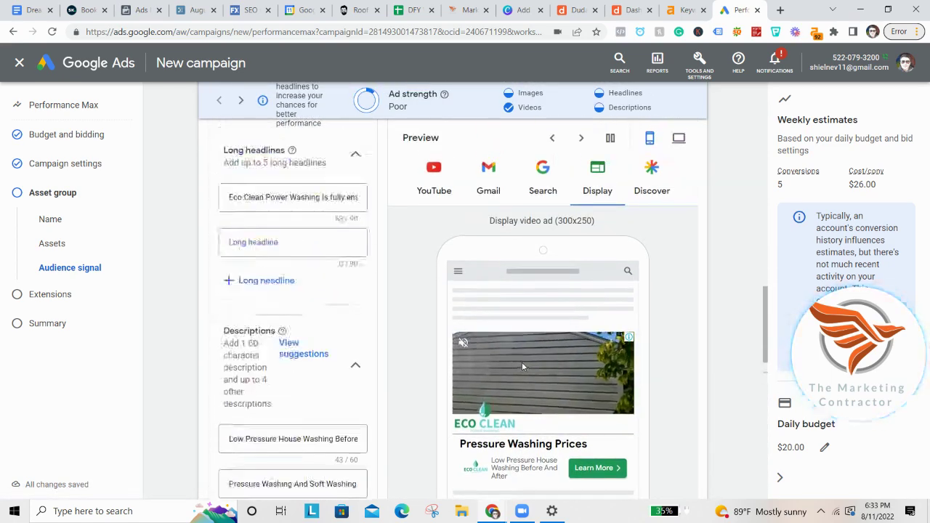
scroll(581, 402, down, 2)
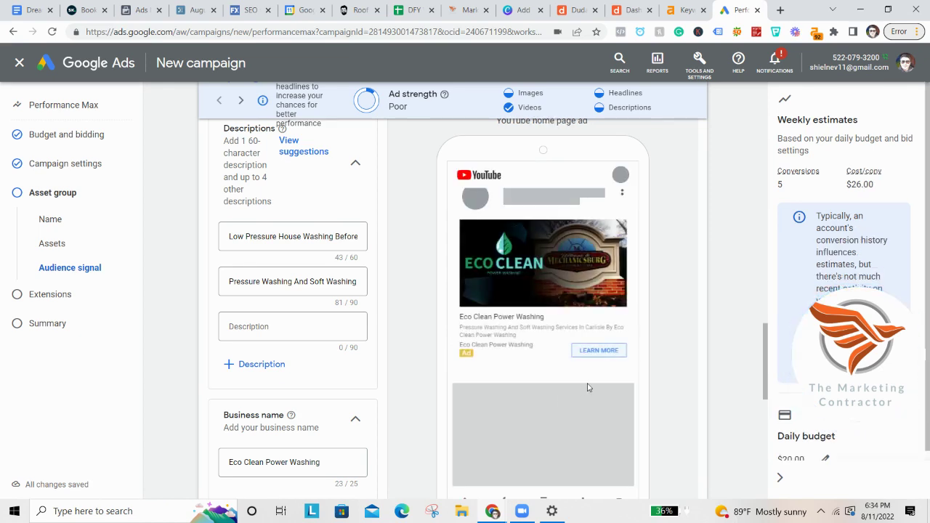
scroll(588, 388, up, 1)
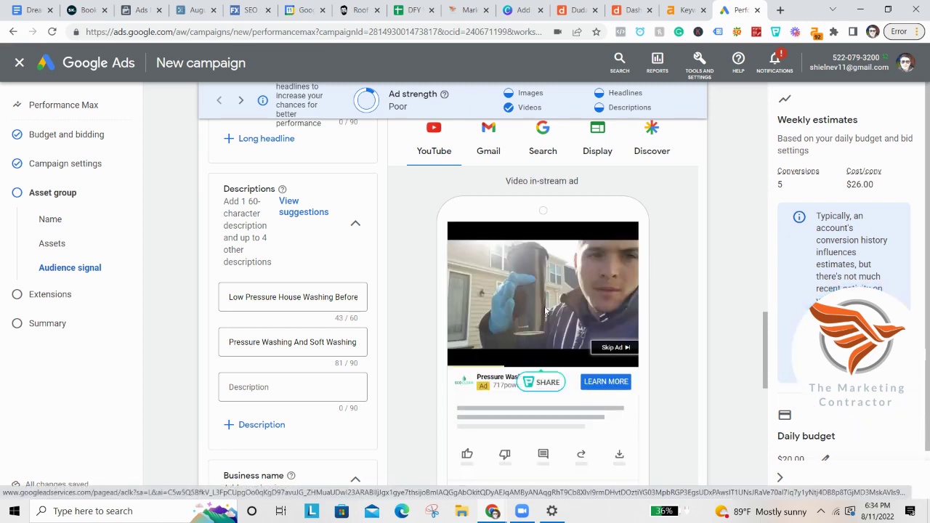
scroll(618, 334, down, 1)
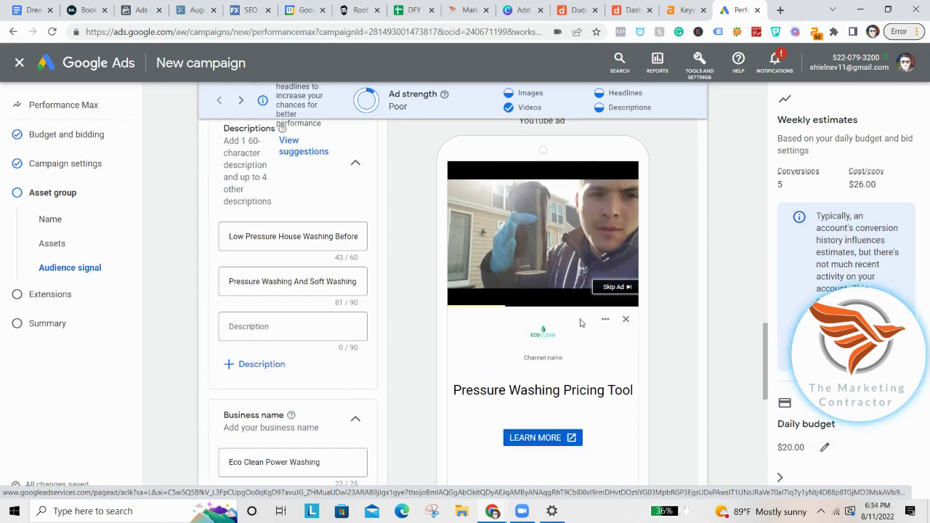
scroll(581, 320, down, 2)
scroll(590, 311, up, 3)
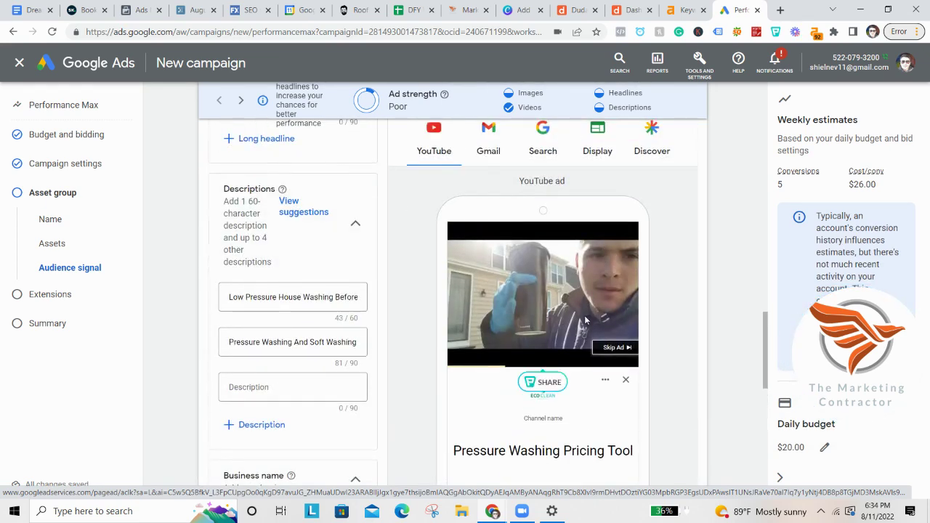
- Compare how the ad looks on Gmail, Search, Display and Discover in the mobile preview
click(489, 154)
scroll(557, 326, down, 3)
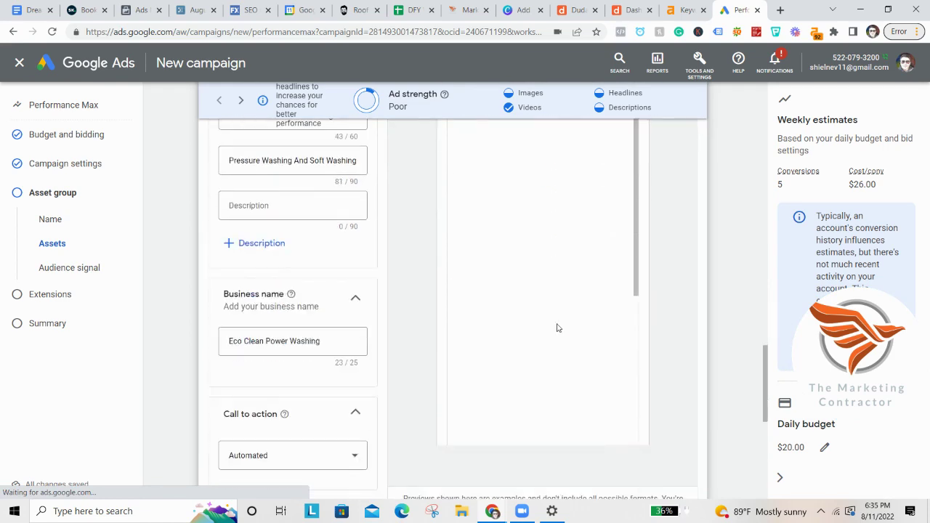
scroll(560, 322, up, 2)
scroll(584, 322, up, 1)
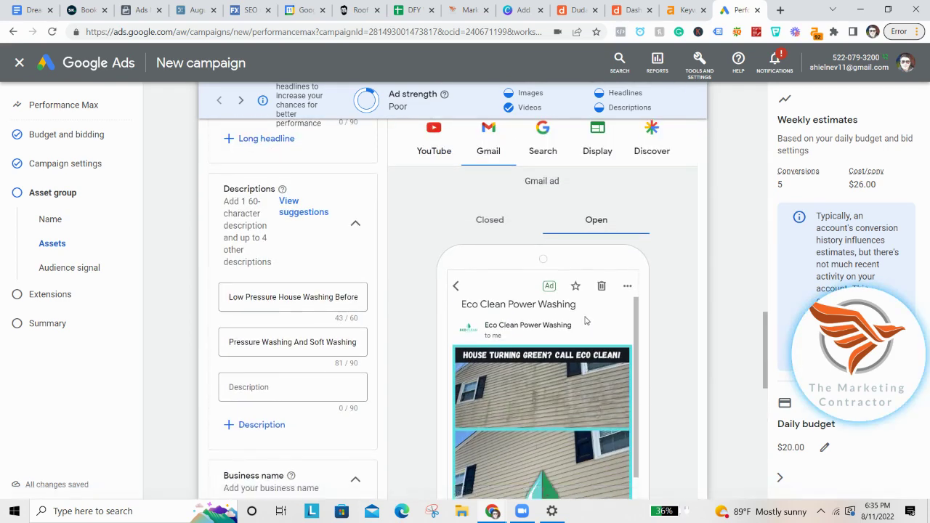
click(535, 153)
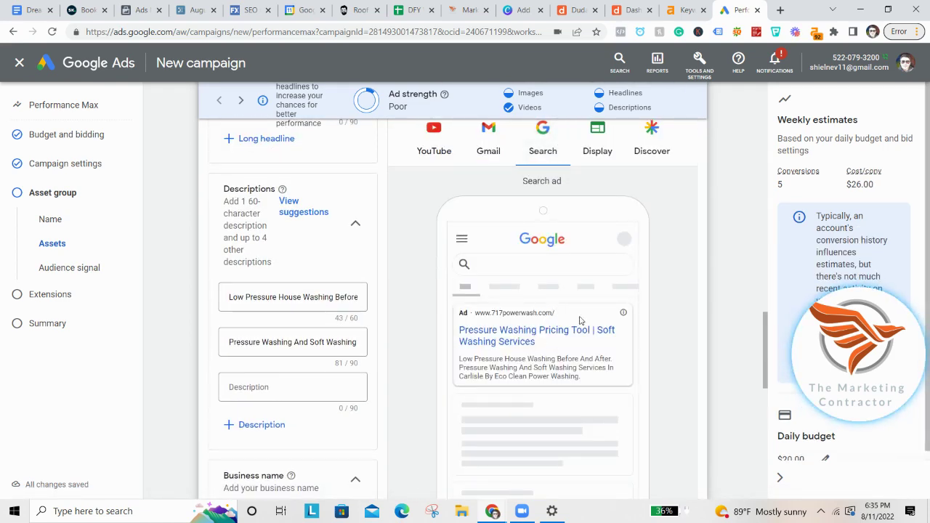
scroll(624, 215, up, 1)
click(598, 182)
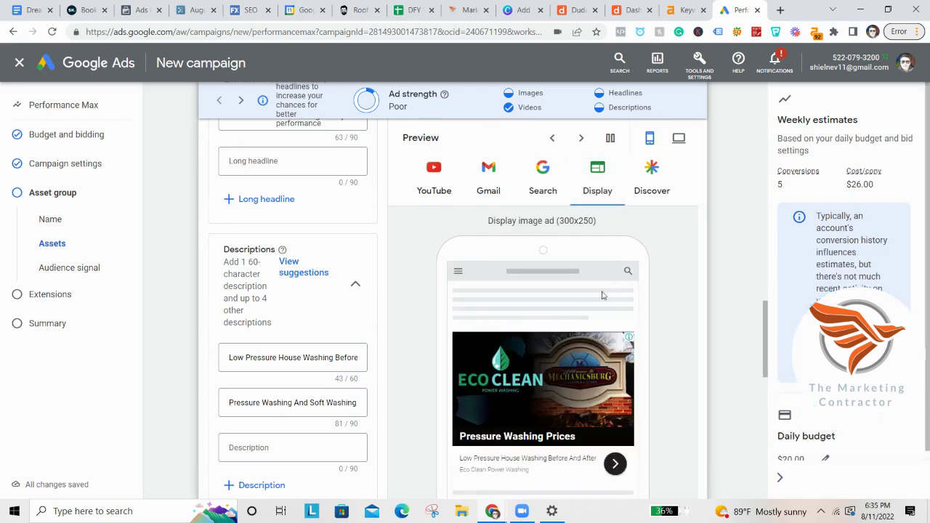
scroll(589, 296, down, 2)
scroll(590, 297, up, 3)
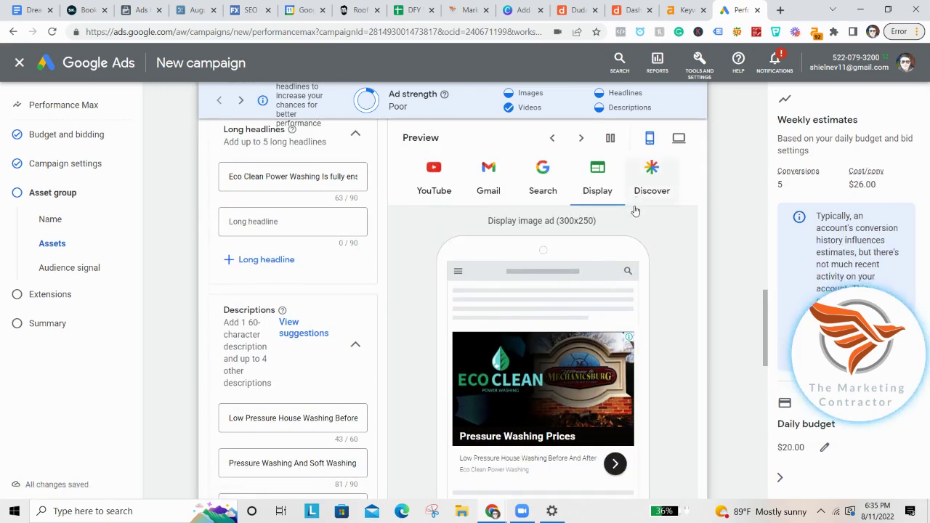
scroll(654, 163, down, 1)
click(654, 164)
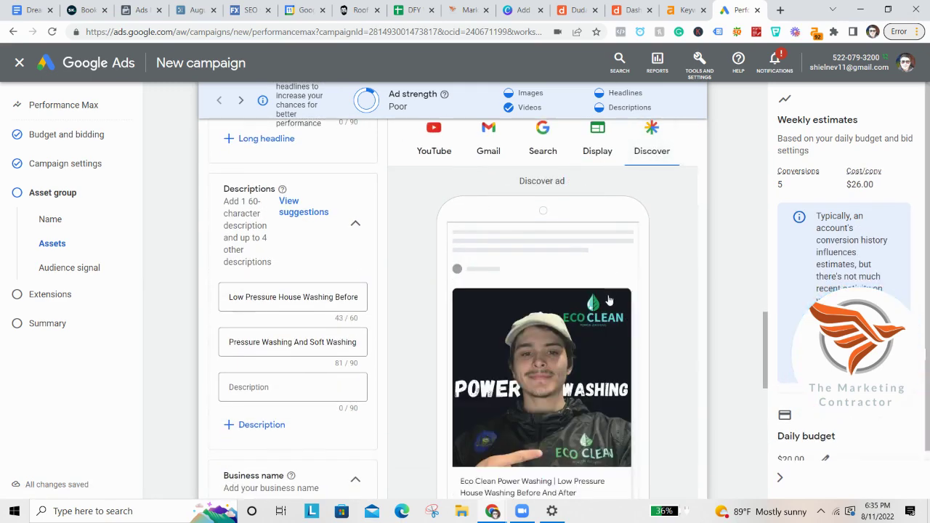
scroll(603, 300, down, 5)
- Finish the asset group, select the first listed phone number as the campaign's call extension, and proceed to the campaign summary
scroll(451, 323, down, 8)
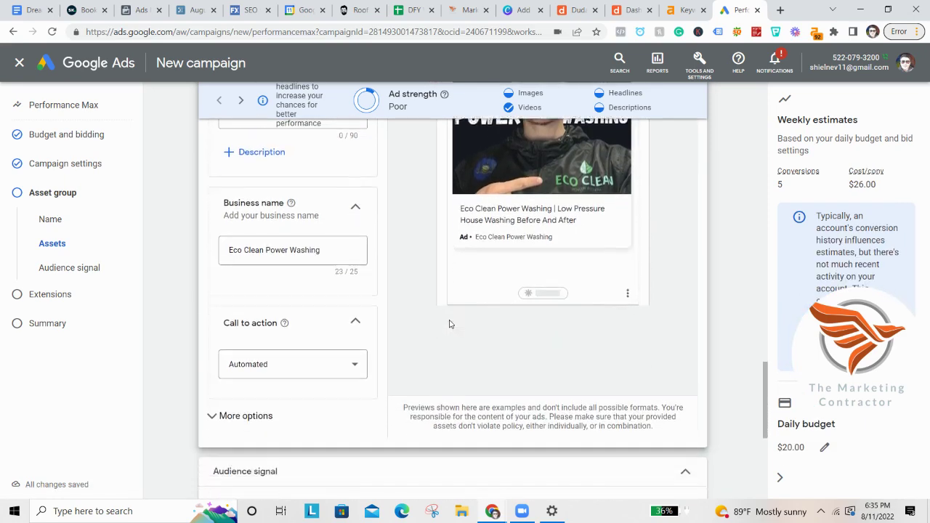
scroll(446, 328, down, 2)
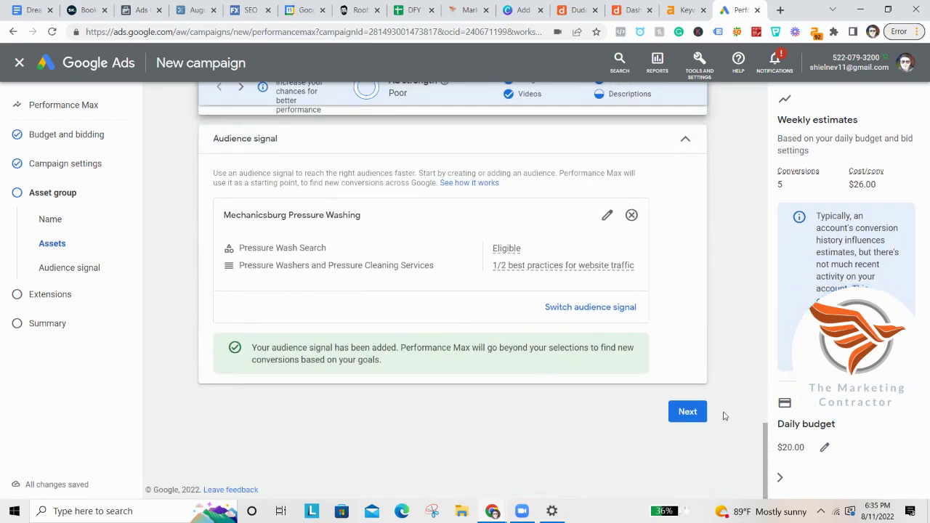
click(688, 413)
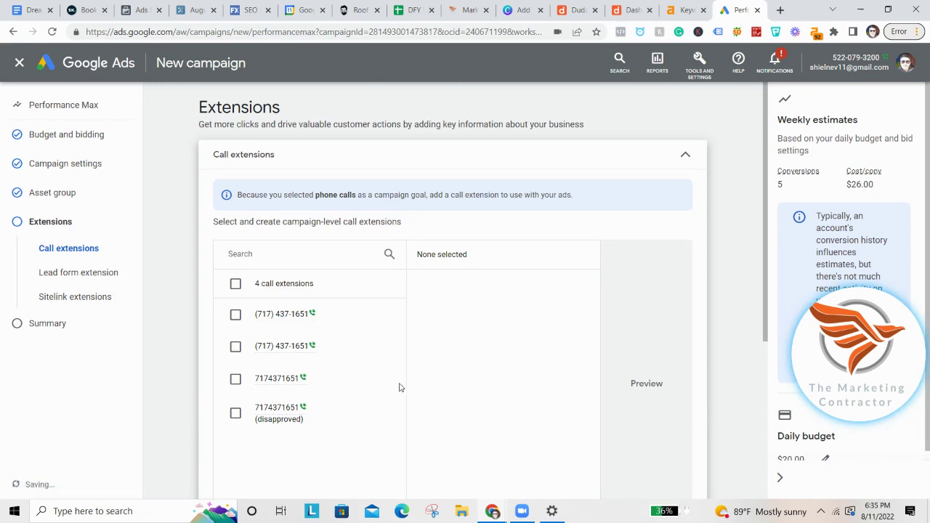
click(229, 317)
scroll(374, 306, down, 4)
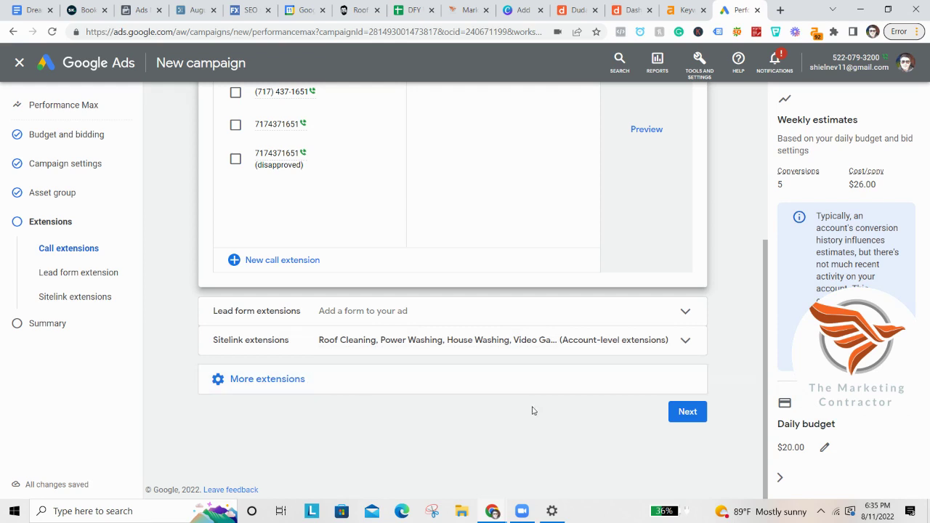
click(672, 412)
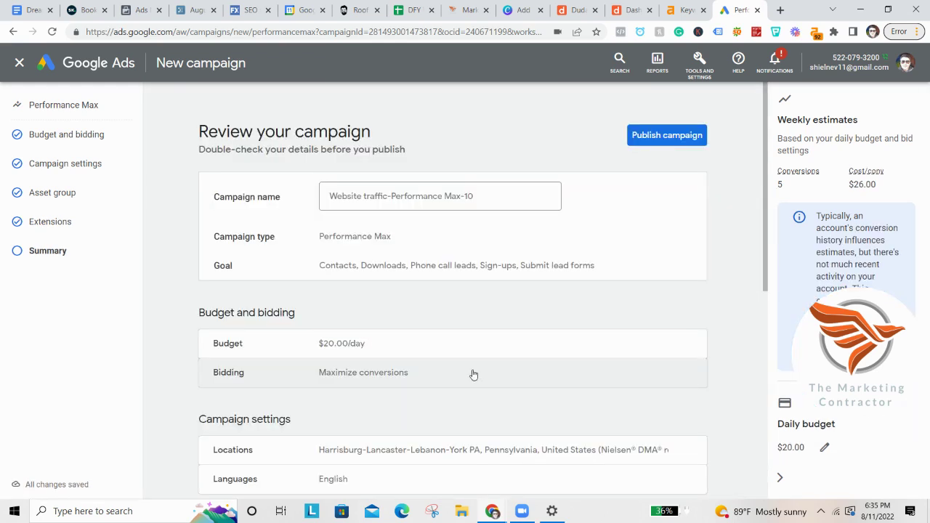
- Review the summary's budget, settings, asset group and extensions, and publish the campaign
scroll(505, 327, down, 3)
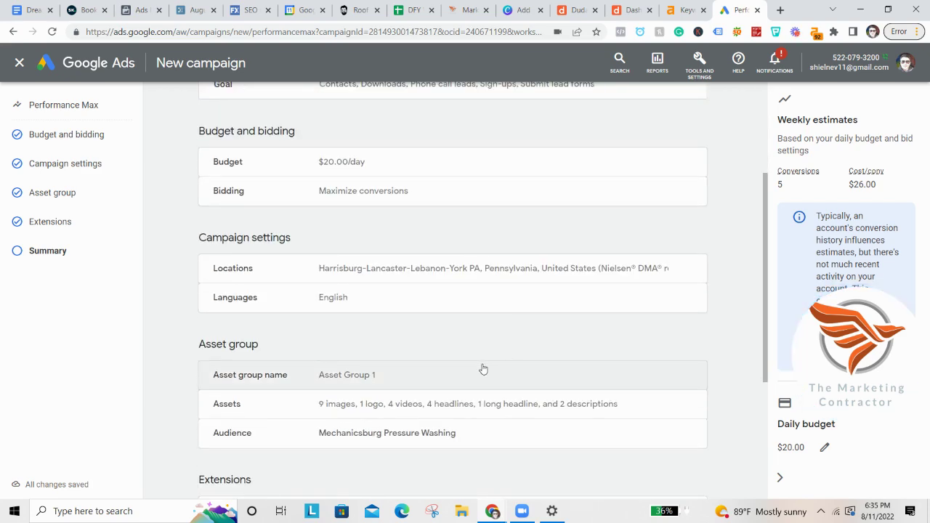
scroll(484, 376, down, 3)
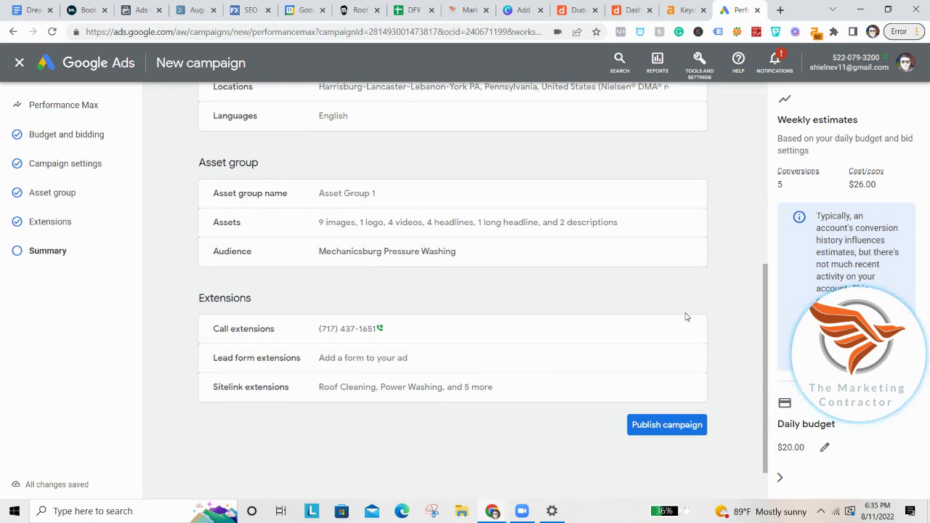
scroll(735, 287, down, 2)
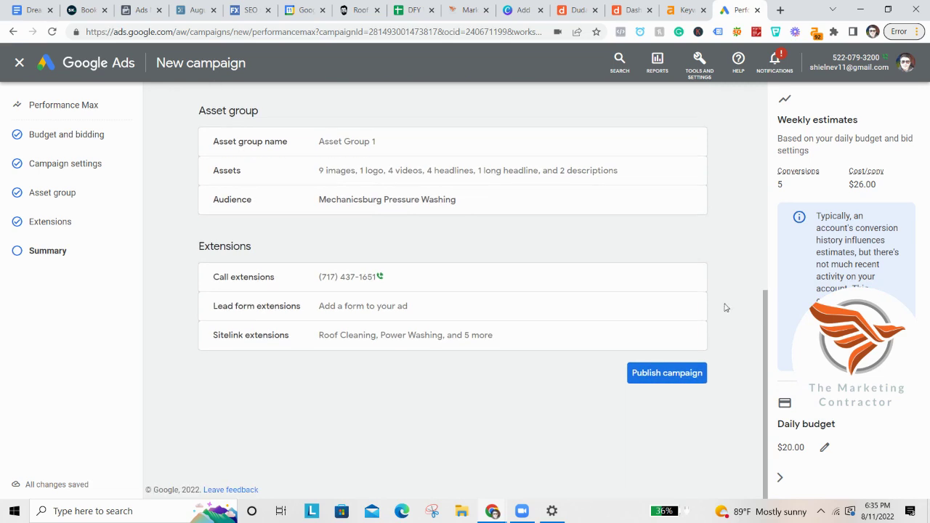
click(673, 377)
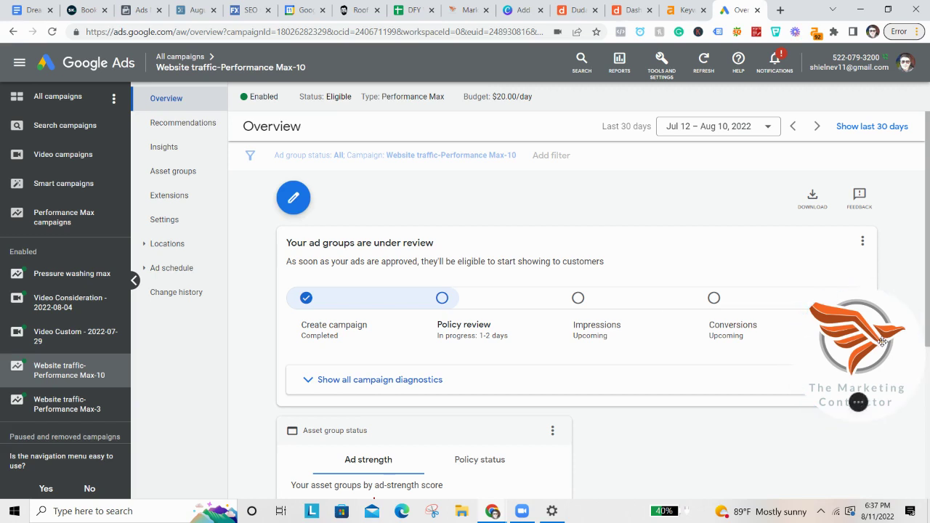
mouse_move(753, 461)
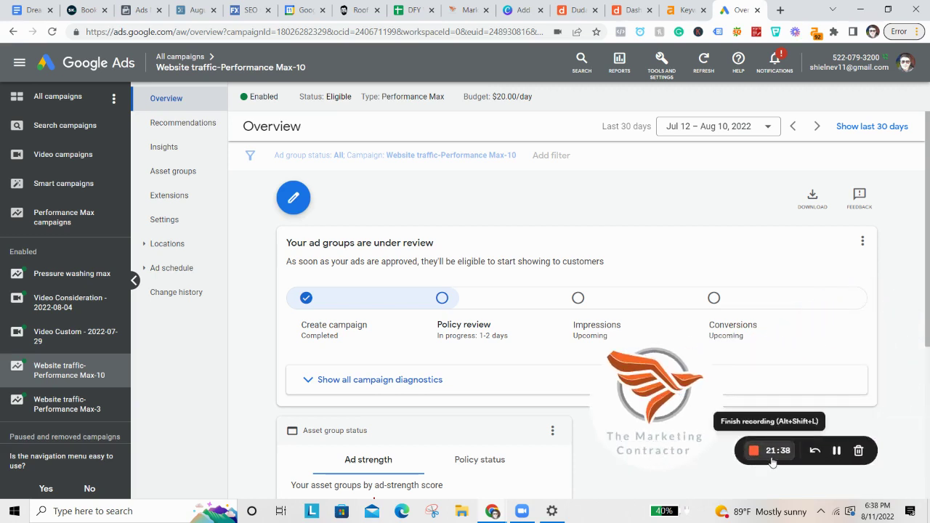